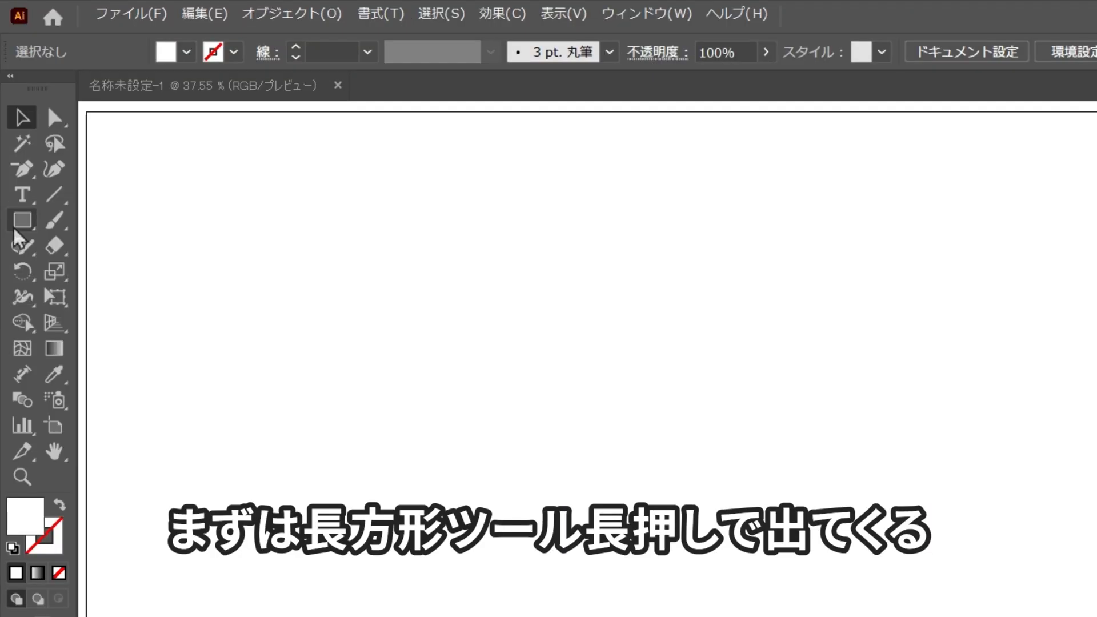
- Draw a small circle on the upper part of the artboard with the Ellipse tool and remove its stroke
click(17, 228)
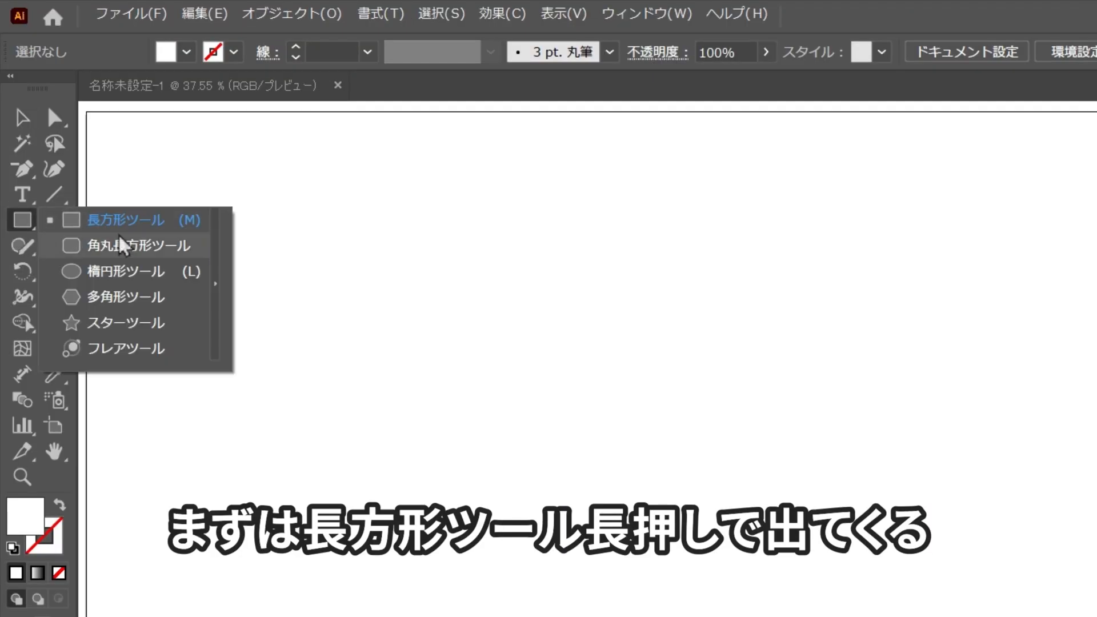
click(142, 280)
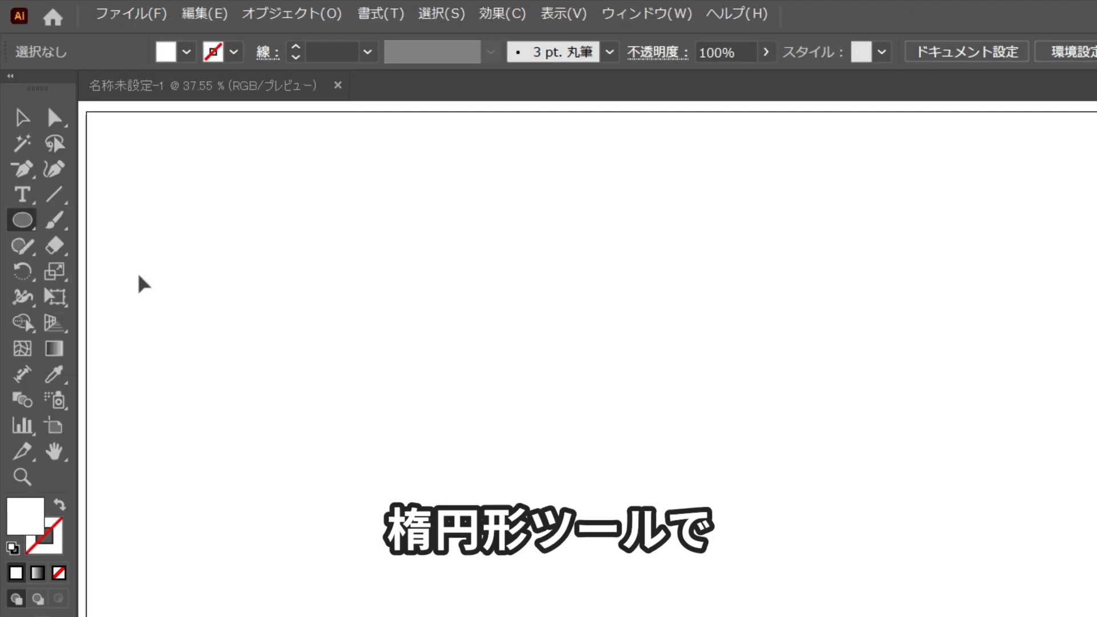
drag(208, 175, 283, 258)
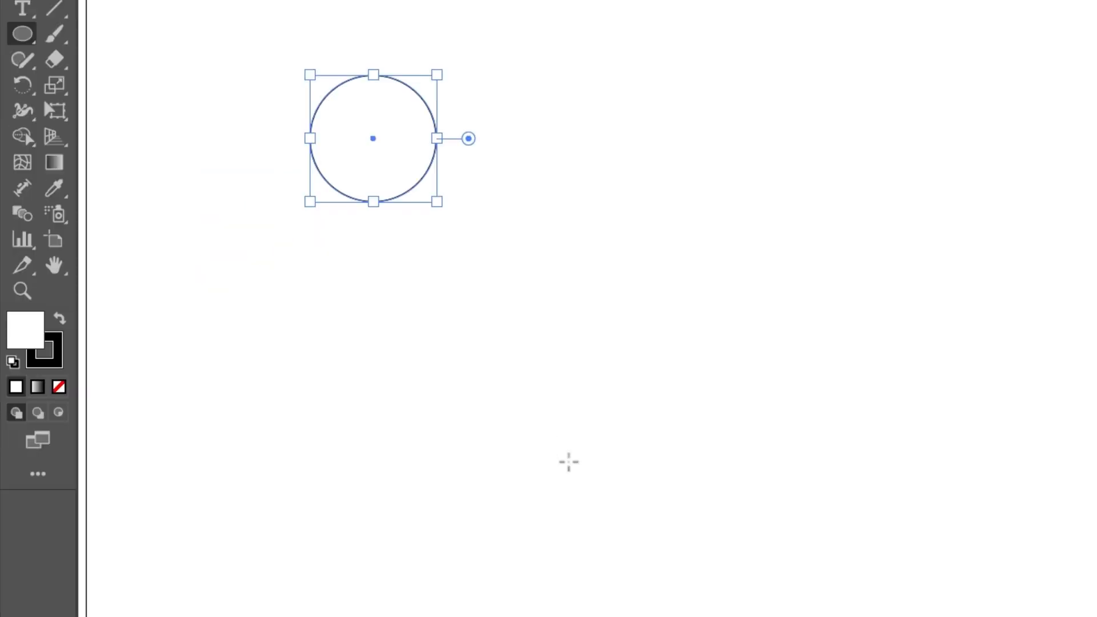
key(x)
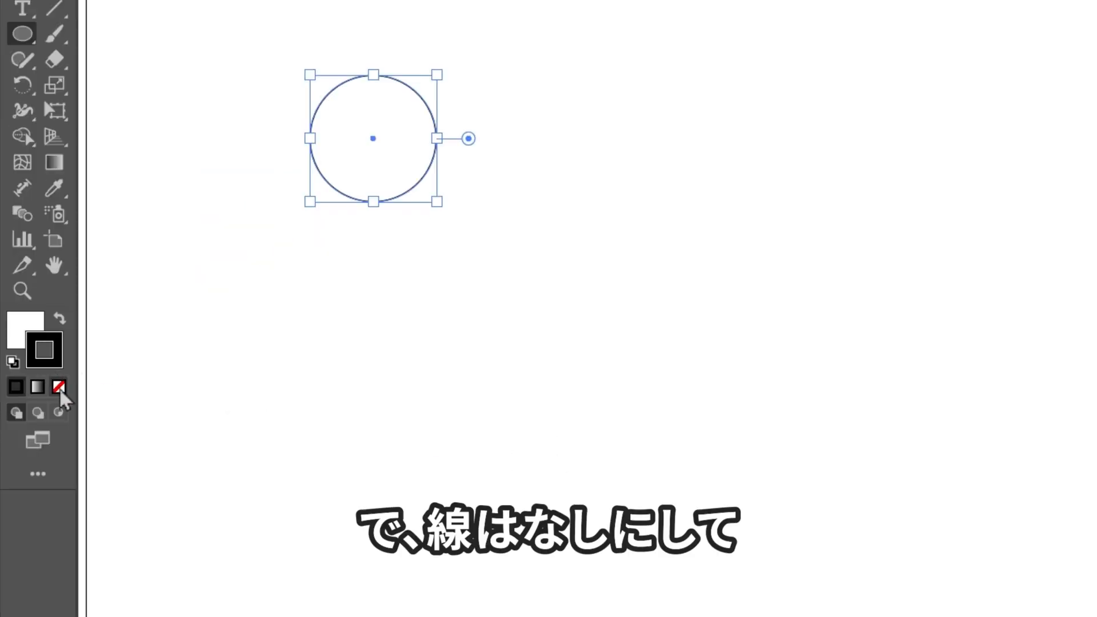
click(59, 387)
key(v)
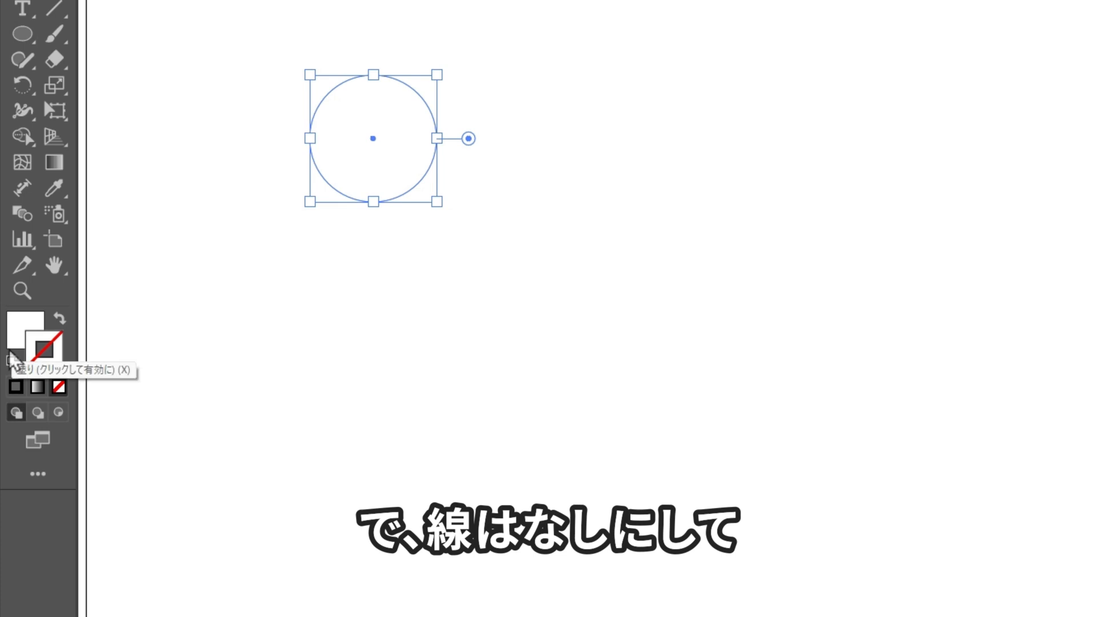
click(40, 324)
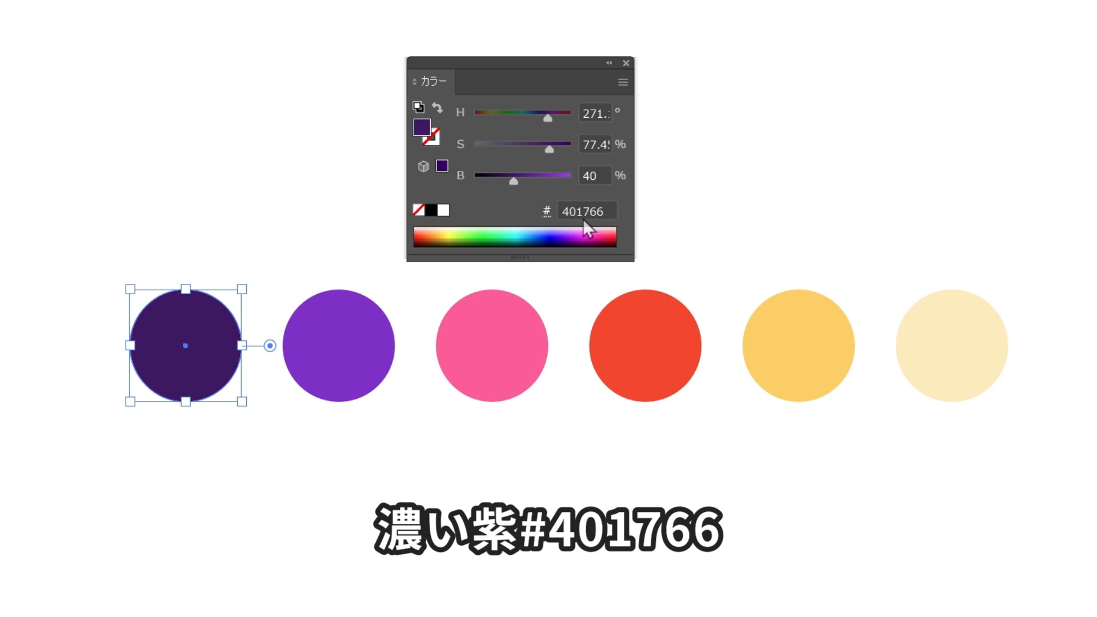
- Examine the hex fill colours of the solid sample circles, from dark purple through to light yellow
click(350, 339)
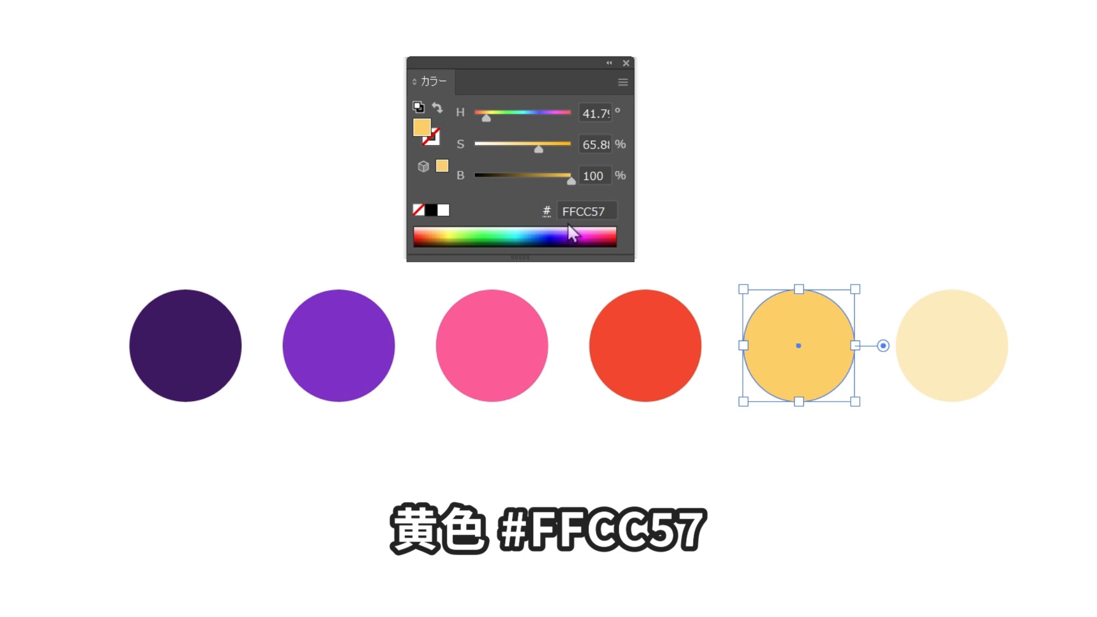
click(969, 325)
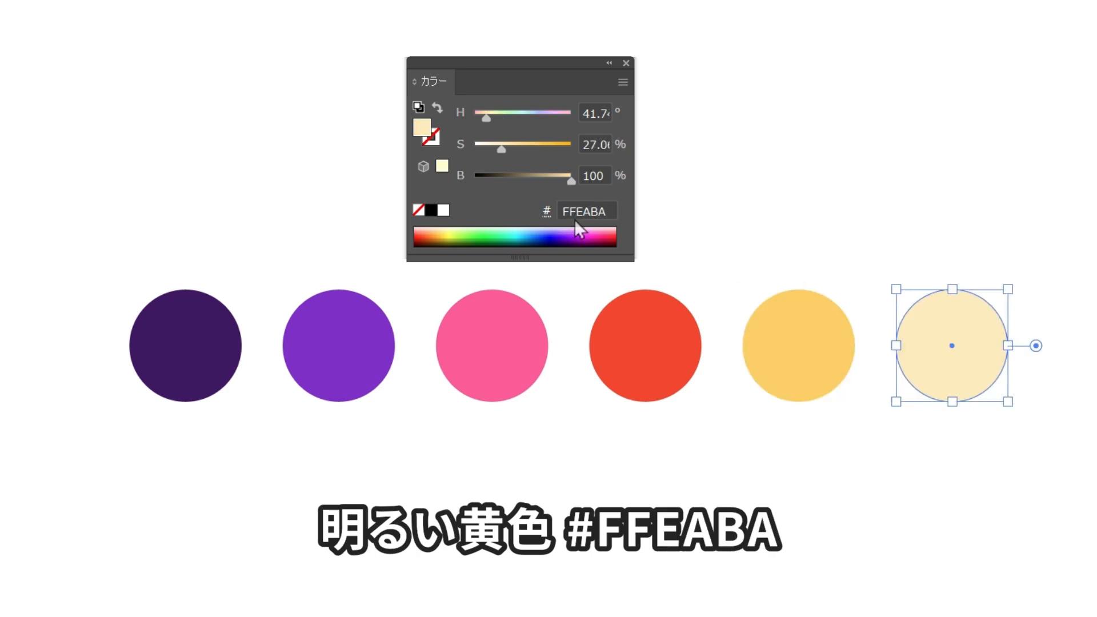
click(584, 215)
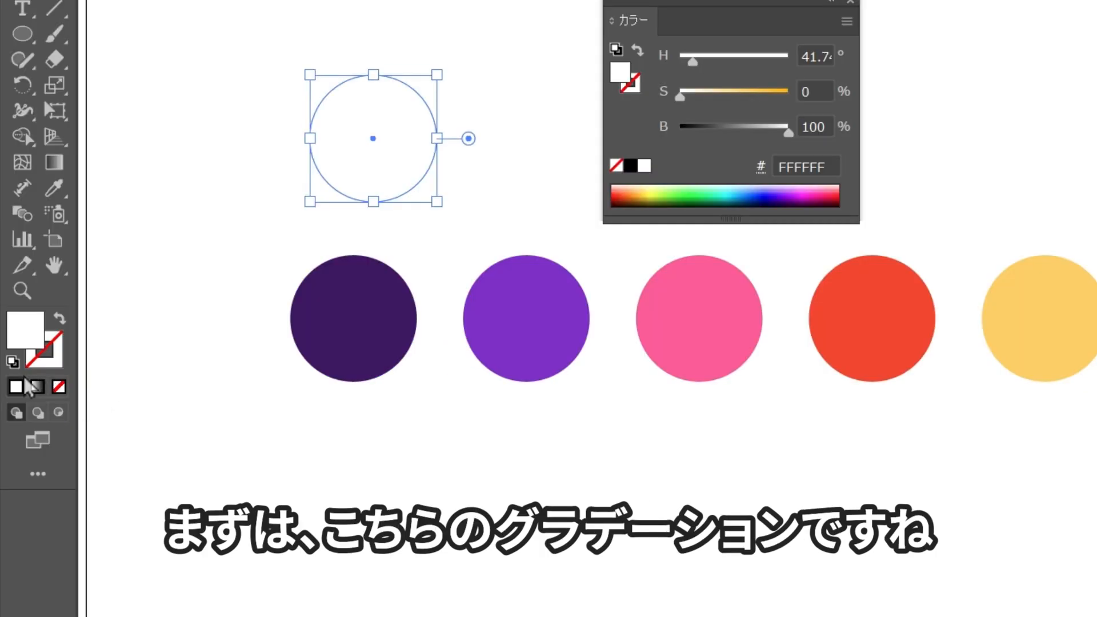
- Fill the white circle with a linear gradient whose start is sampled from the dark purple circle and whose end from the purple one
click(38, 387)
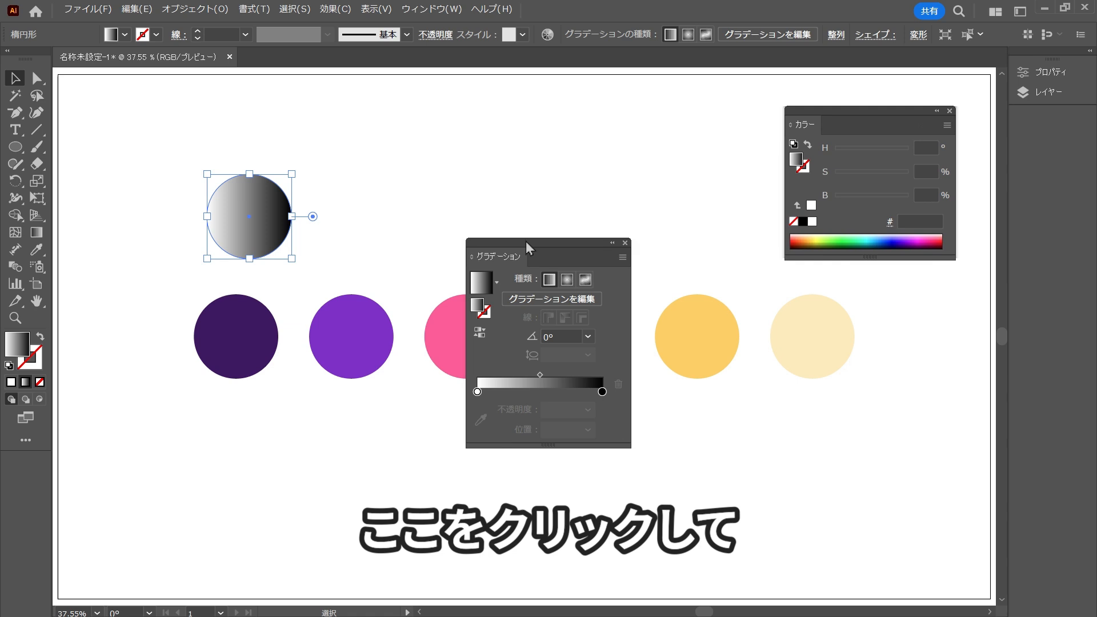
drag(788, 177, 388, 83)
click(339, 233)
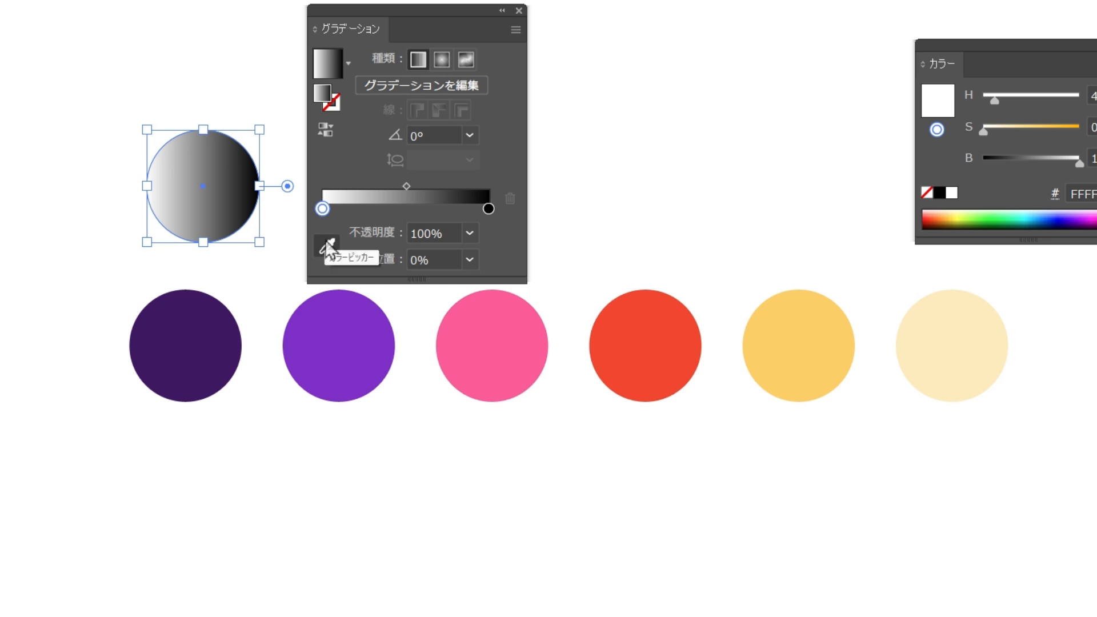
click(323, 250)
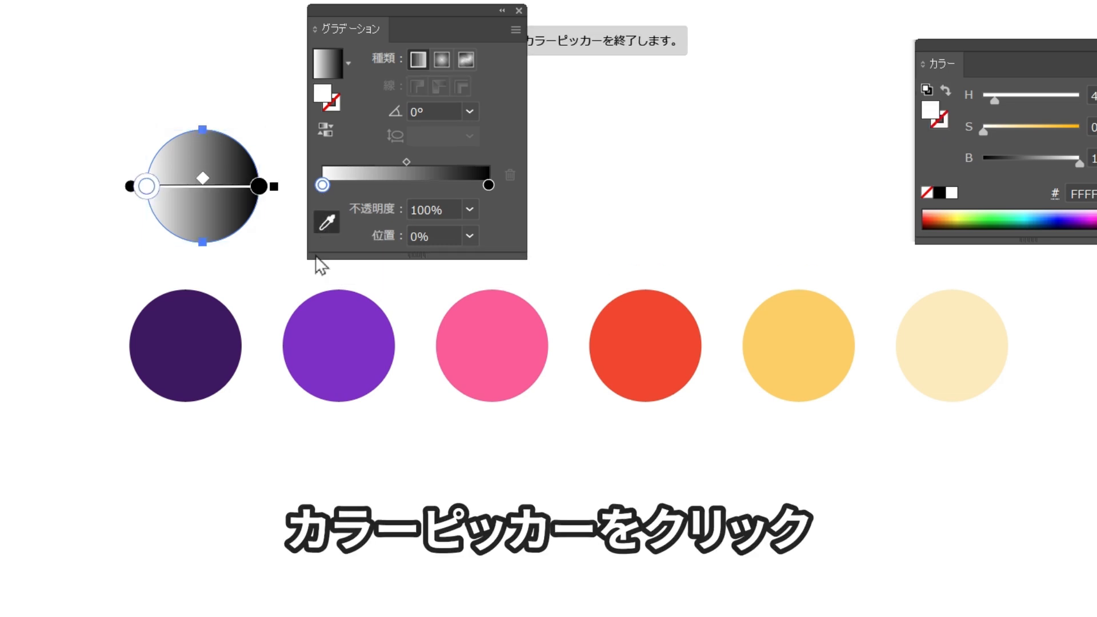
click(166, 323)
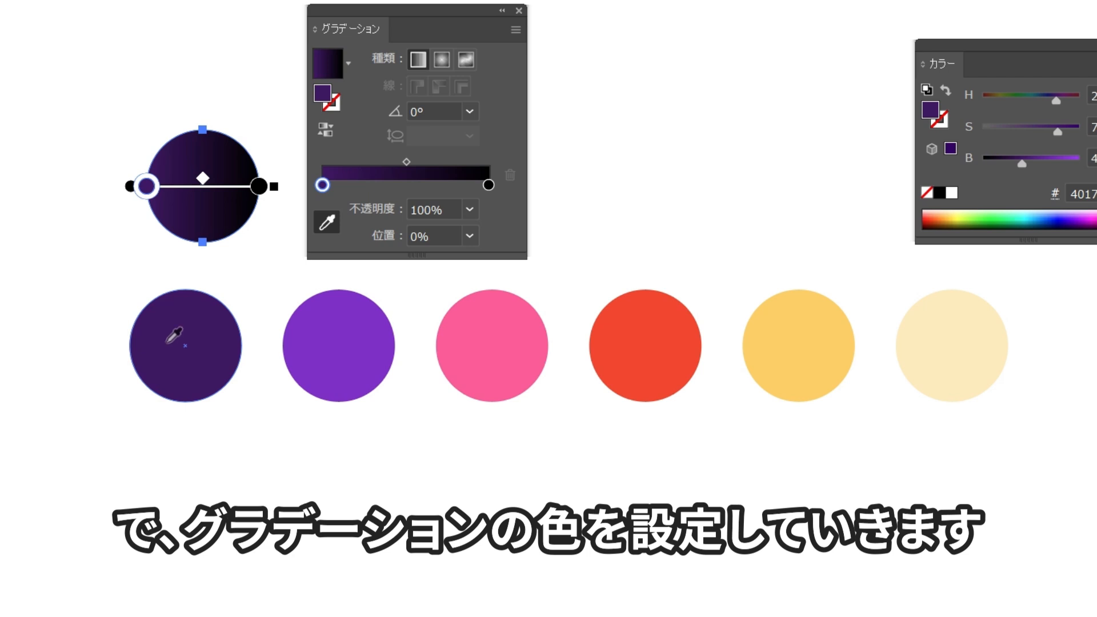
click(489, 185)
click(342, 330)
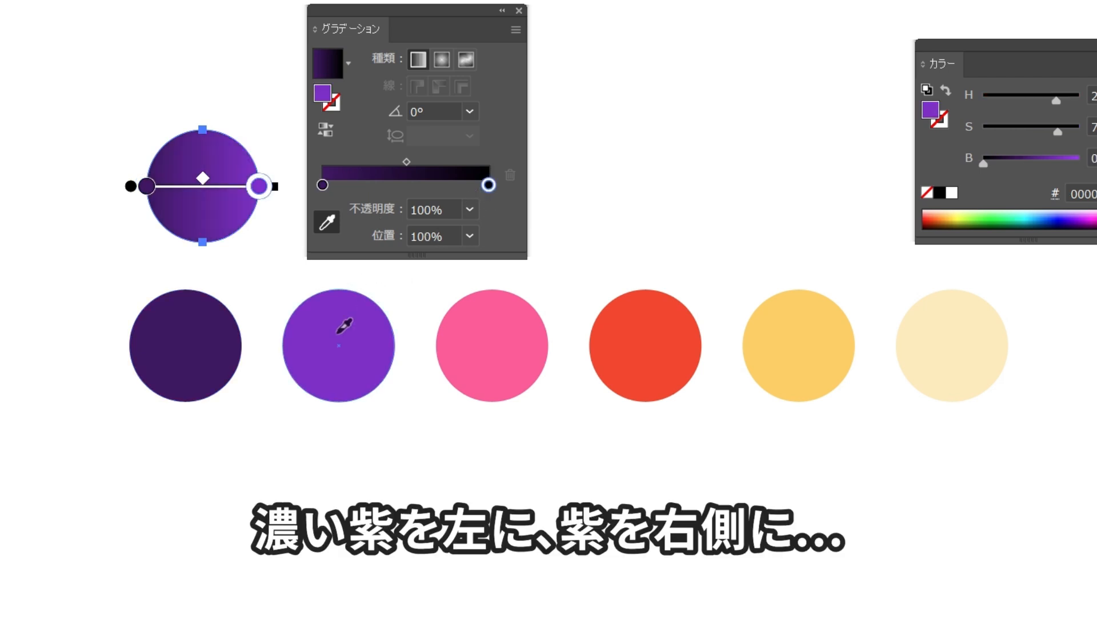
key(v)
click(361, 451)
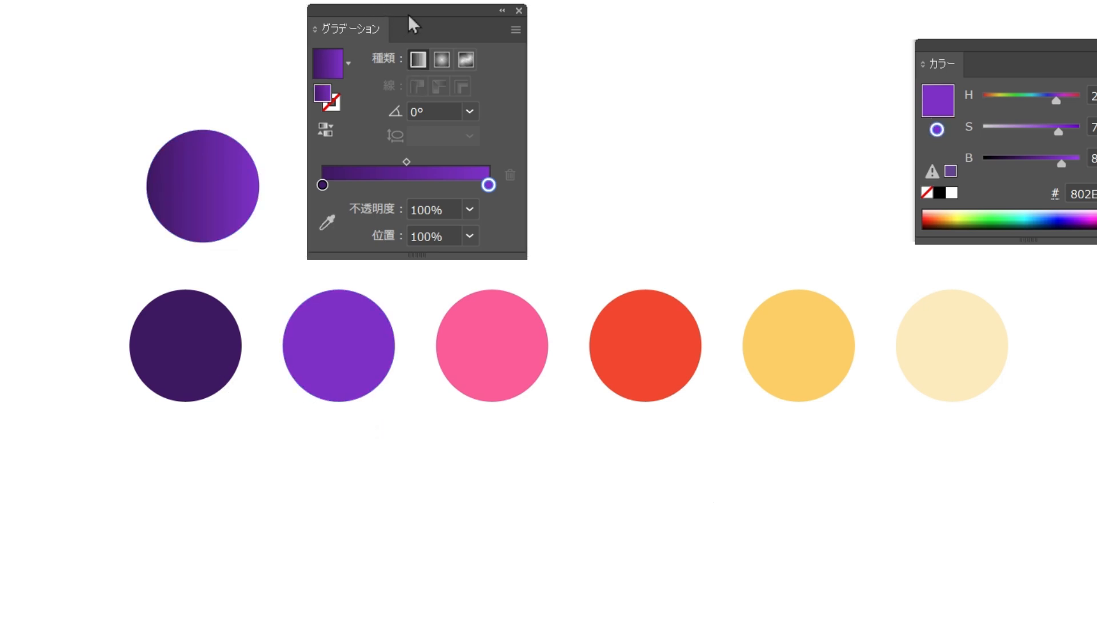
- Move the Color and Gradient panels clear of the artwork and place a copy of the gradient circle beside the original
drag(409, 16, 777, 60)
drag(1016, 55, 1096, 71)
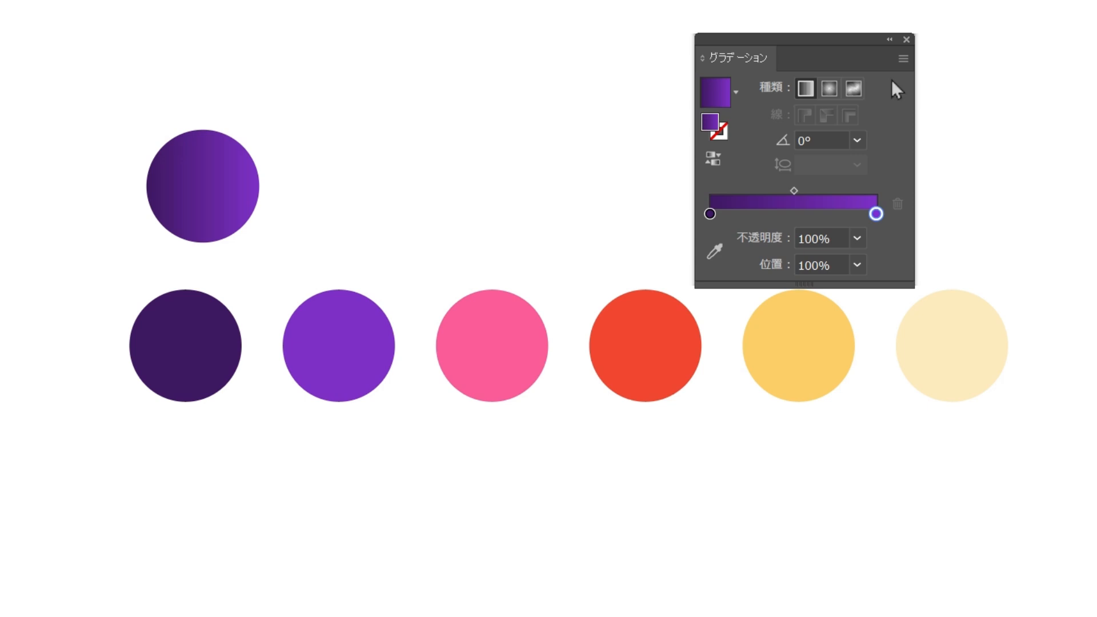
drag(797, 42, 976, 39)
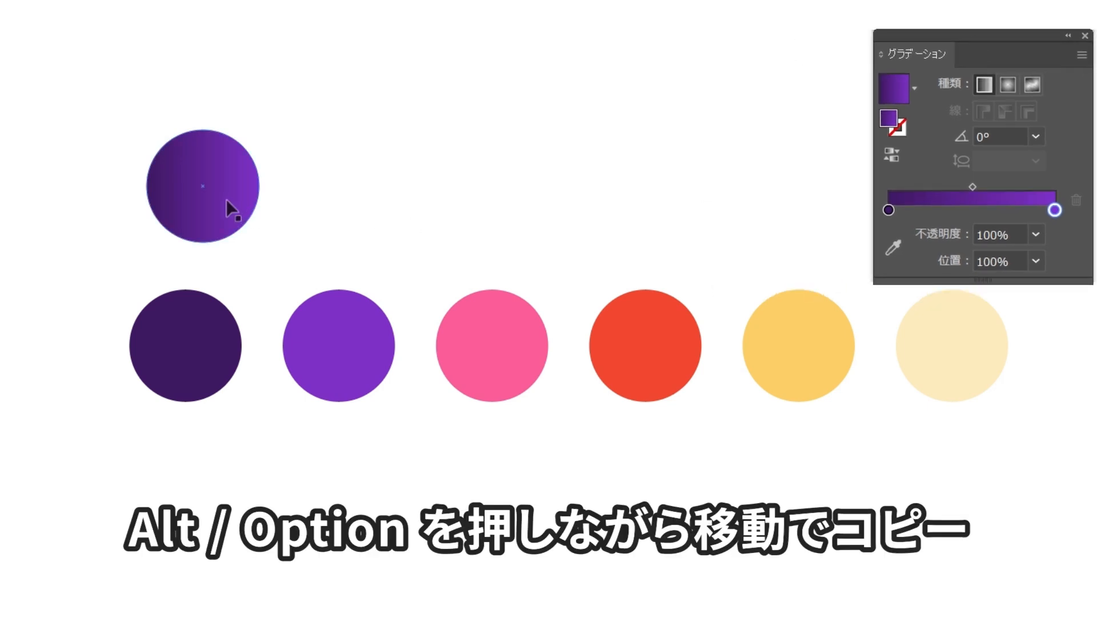
drag(220, 207, 430, 209)
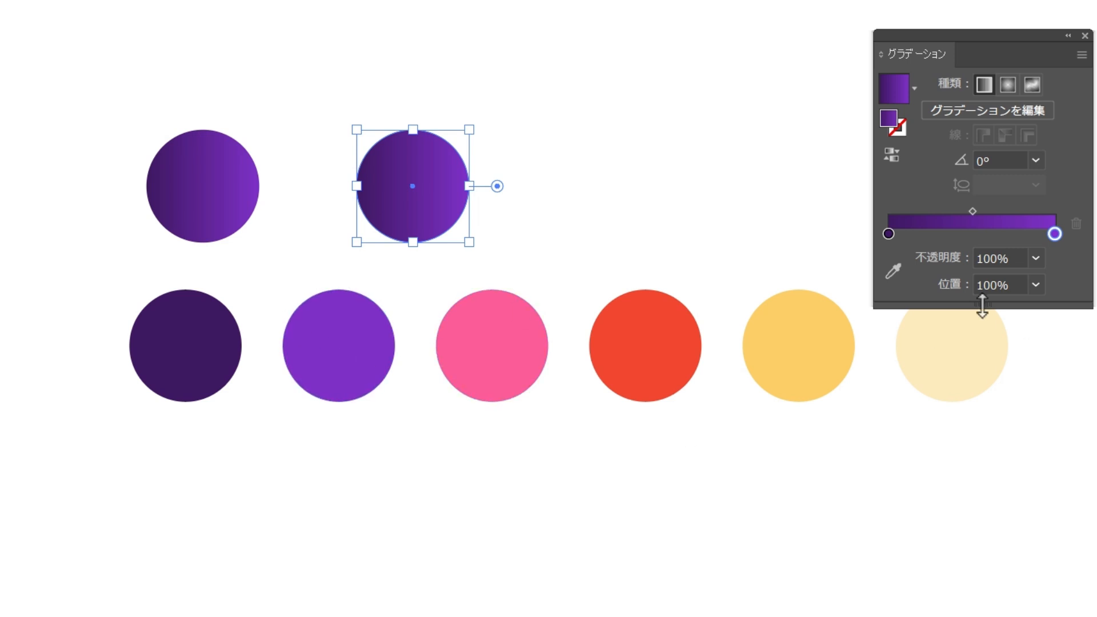
- Recolour the copied circle's gradient to run from purple to pink, sampling both colours from the solid circles
click(889, 234)
click(891, 271)
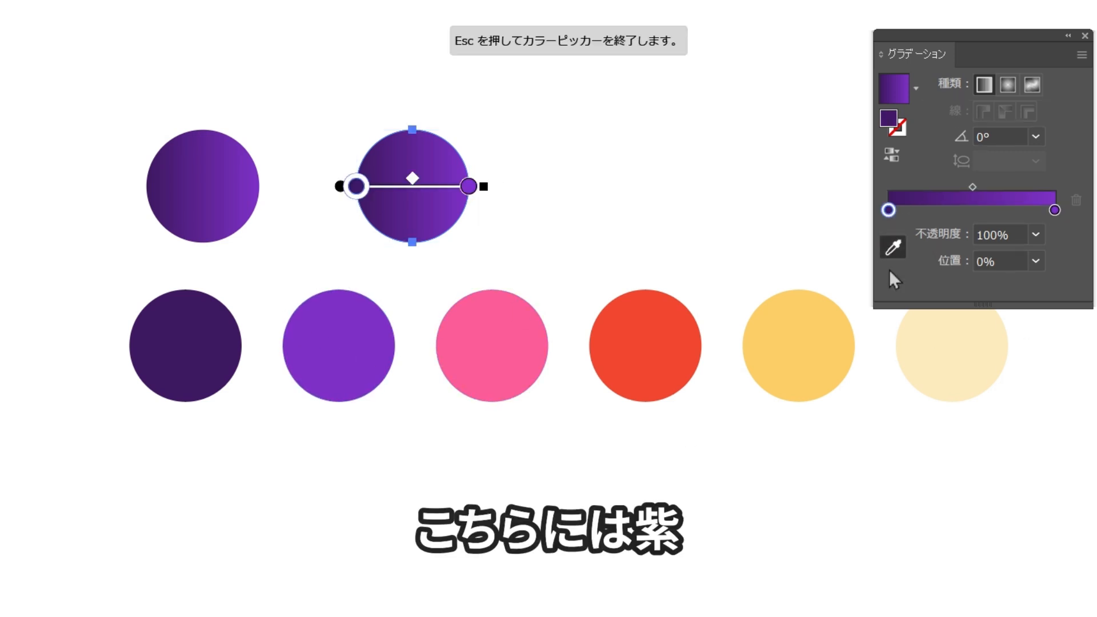
click(338, 325)
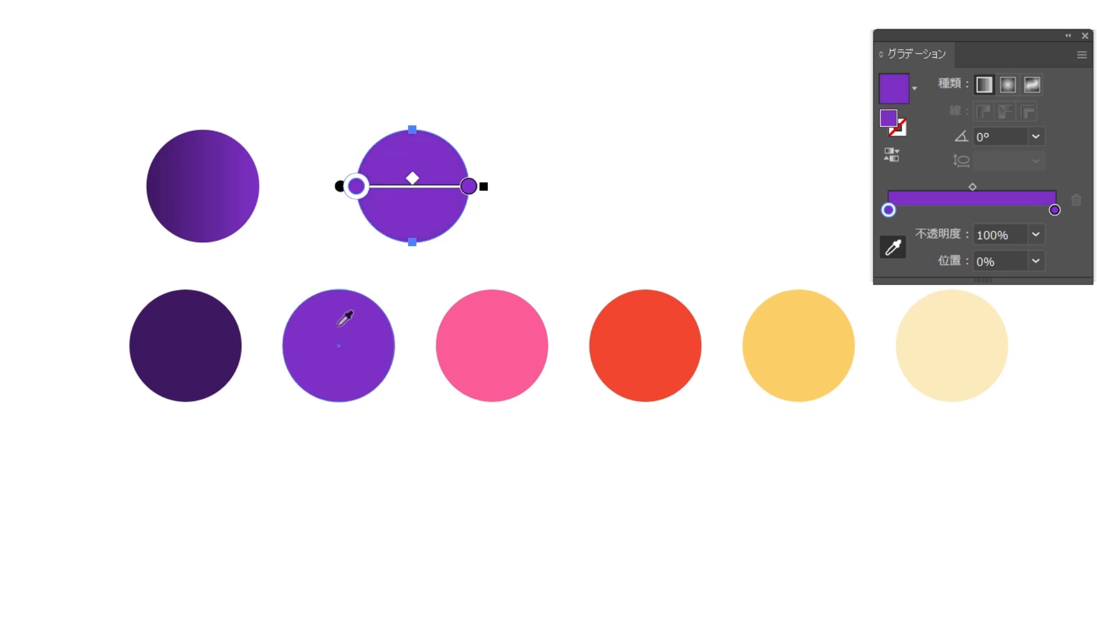
click(469, 187)
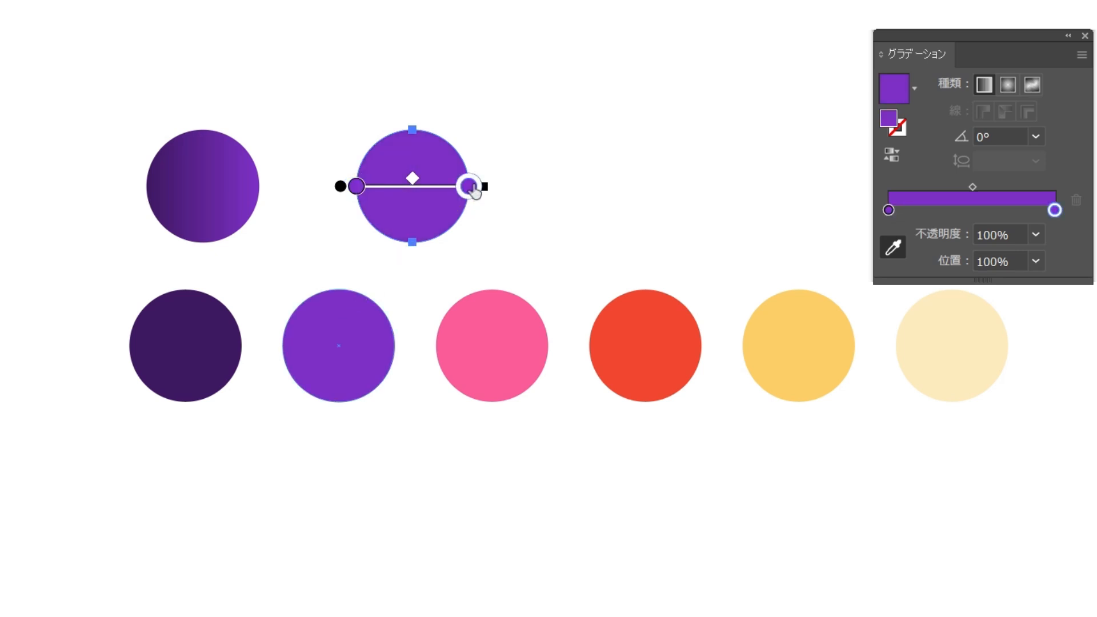
click(491, 347)
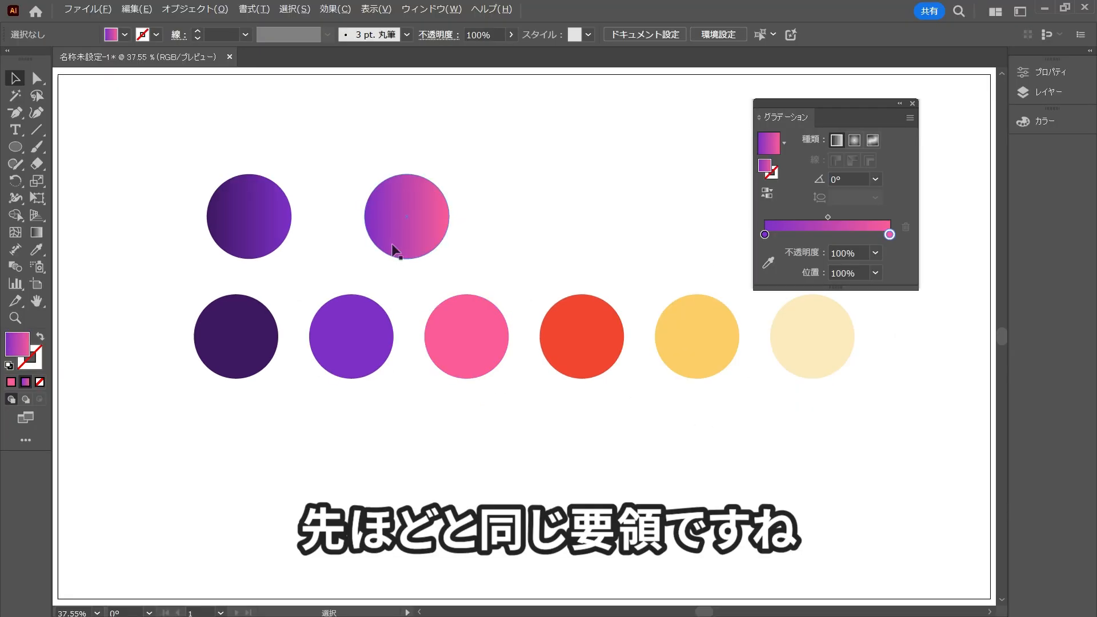
- Duplicate the purple-to-pink circle along the row and recolour the copies with pink-to-red and red-to-yellow gradients sampled from the solid circles
drag(397, 252, 517, 251)
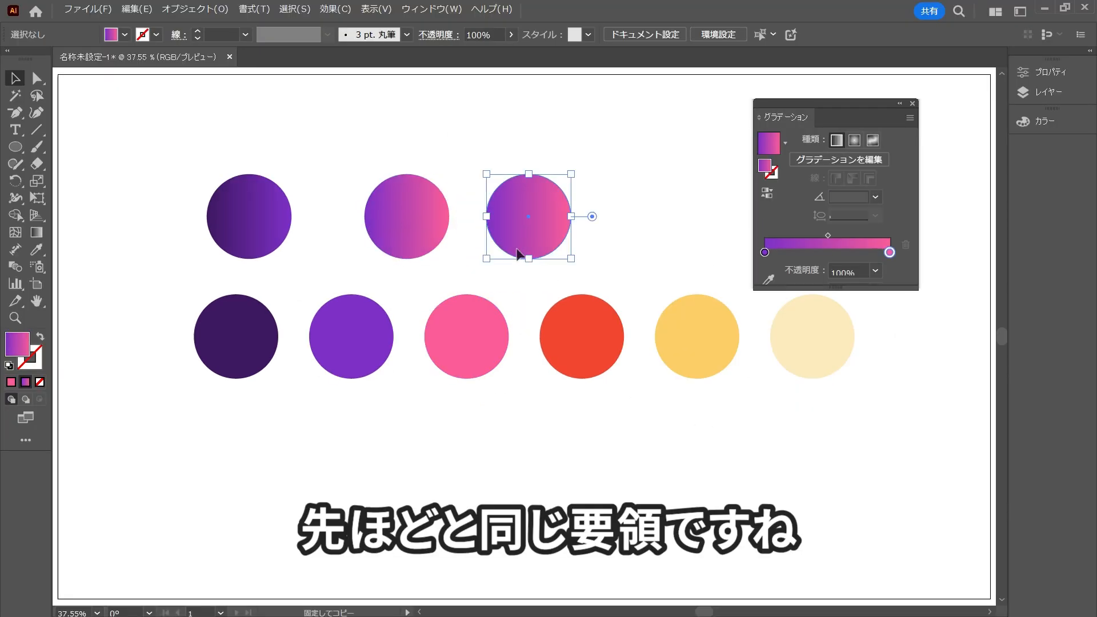
click(765, 252)
click(466, 336)
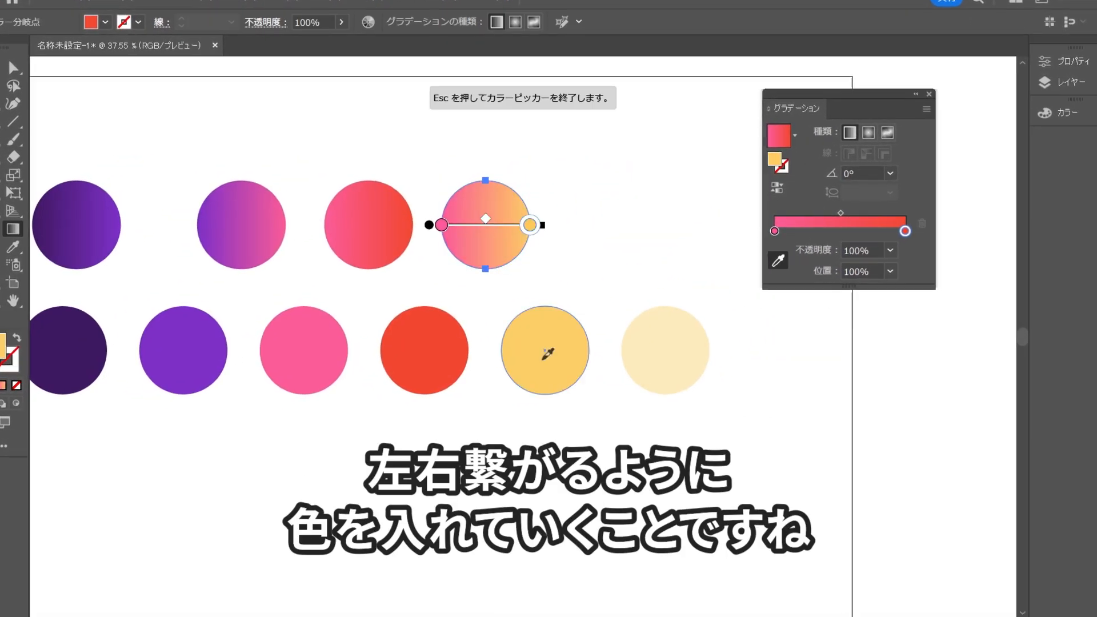
click(436, 351)
- Duplicate the red-to-yellow circle at the row's end and give the copy a yellow to light yellow gradient, moving the Gradient panel clear
drag(485, 224, 611, 224)
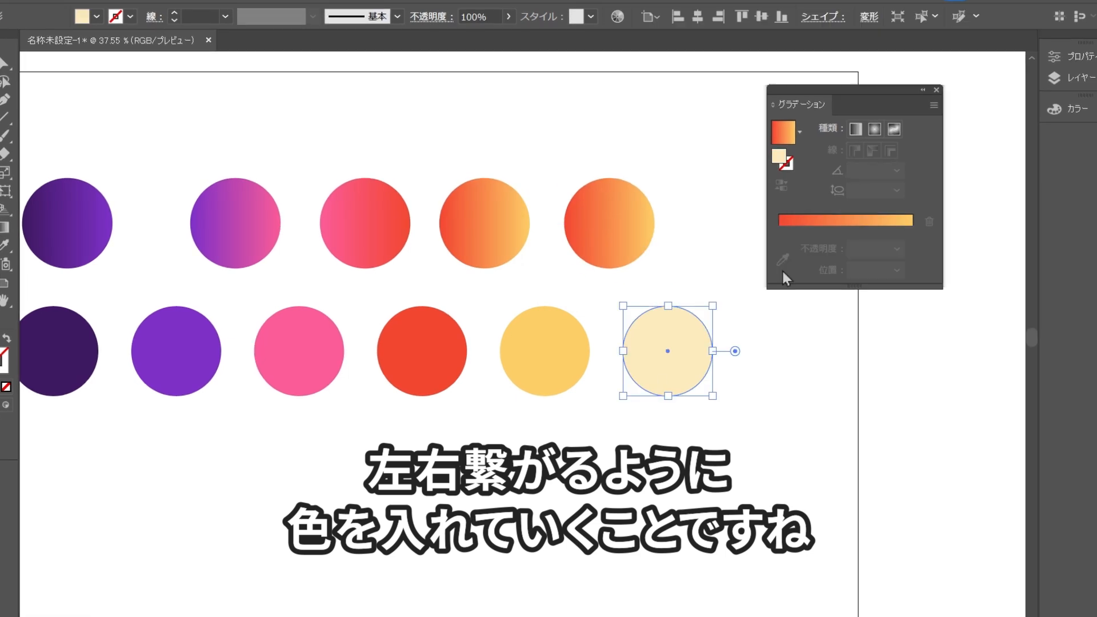
click(612, 224)
click(688, 330)
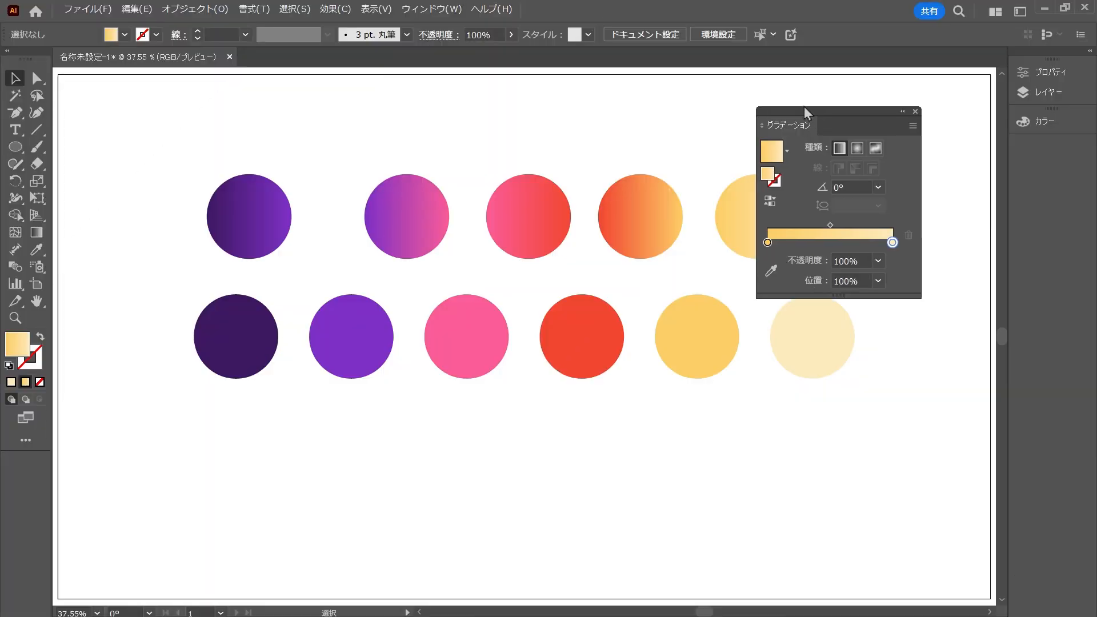
drag(804, 129, 897, 283)
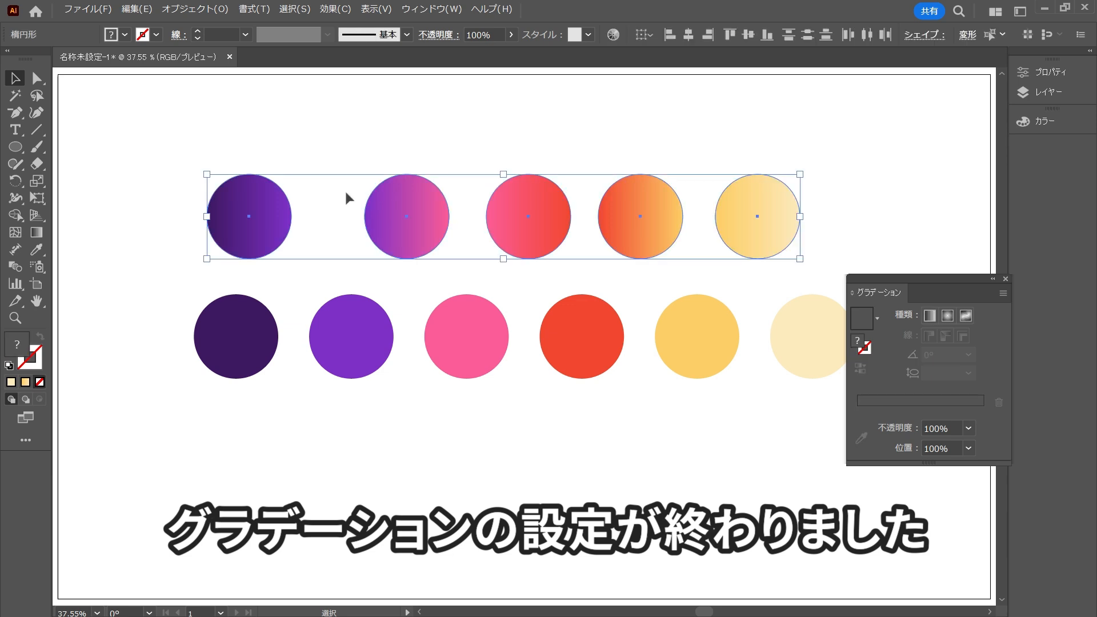
- Select the five gradient circles and space them evenly in the row
click(128, 139)
drag(136, 139, 885, 242)
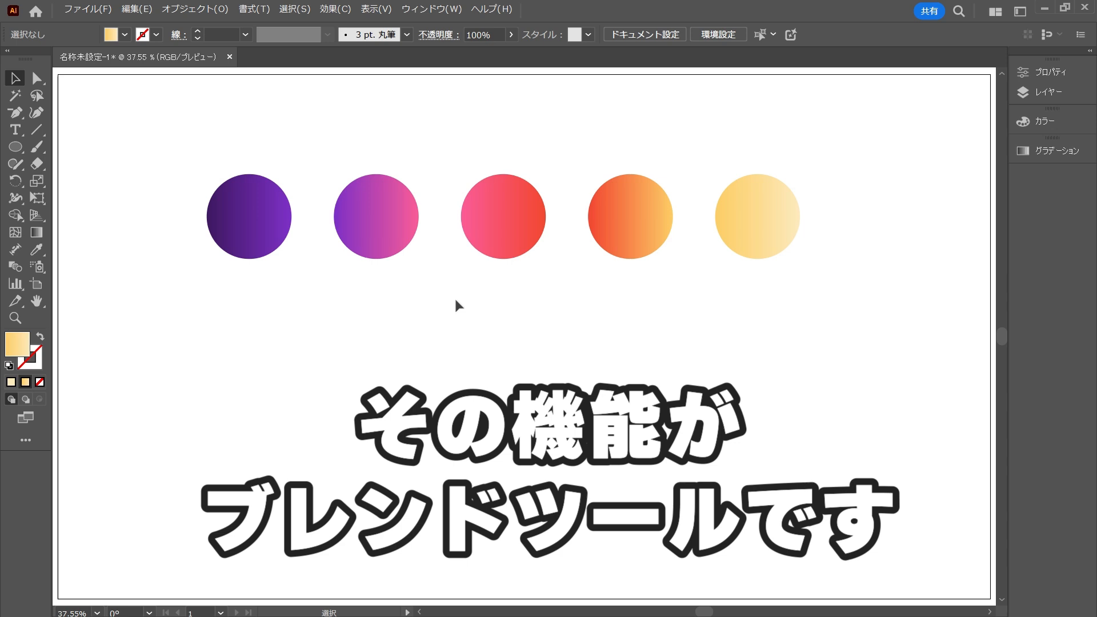
- Select all five gradient circles and make a blend from them
drag(864, 132, 180, 309)
click(194, 9)
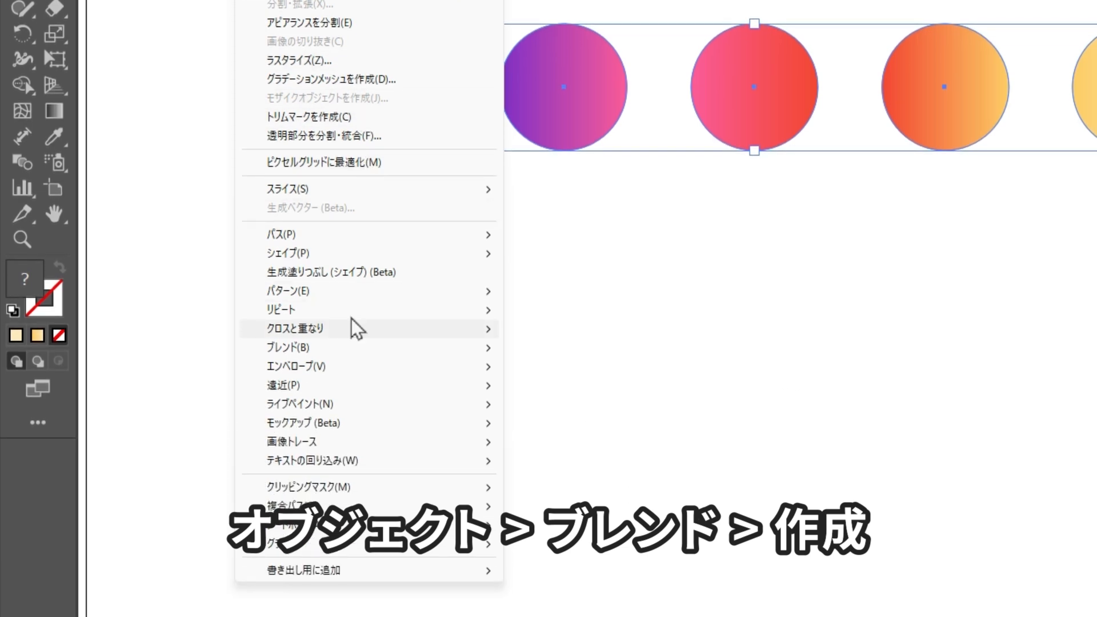
mouse_move(350, 347)
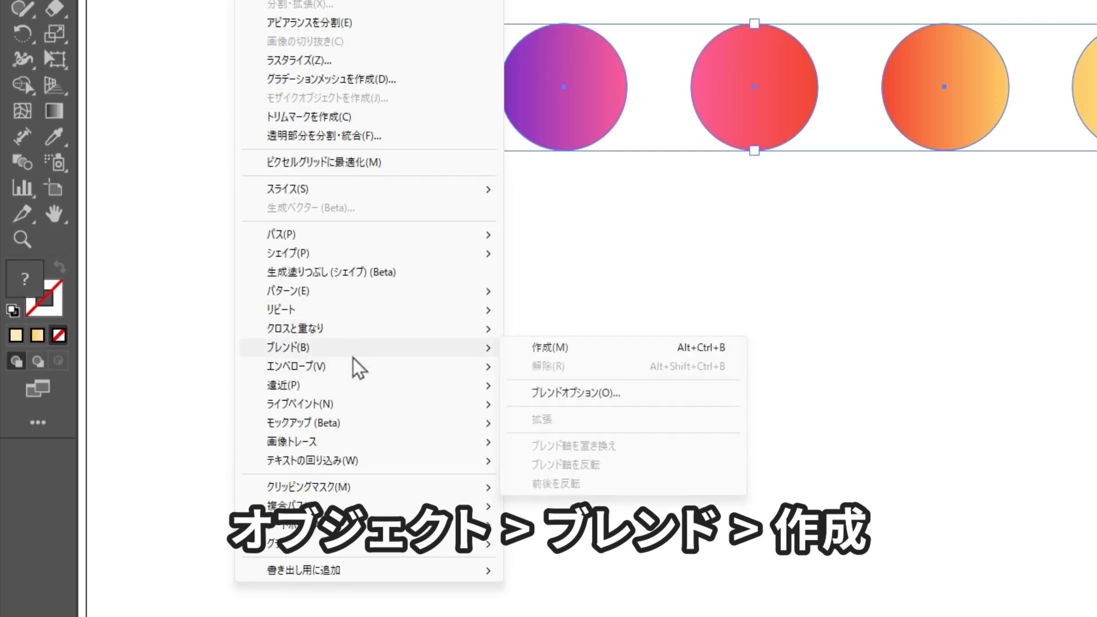
click(595, 350)
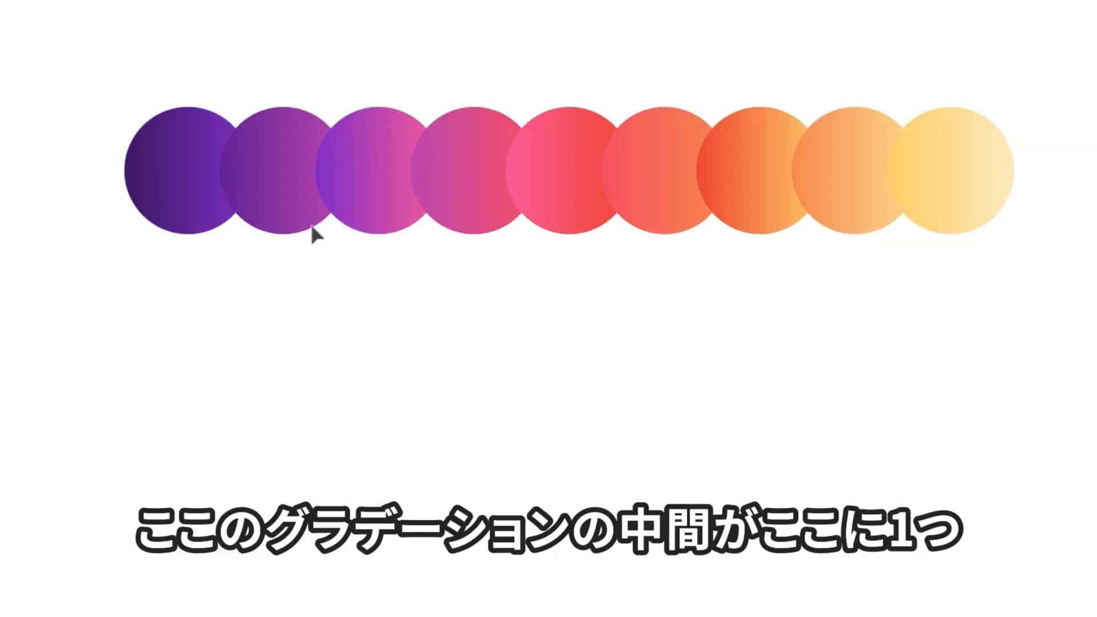
click(319, 255)
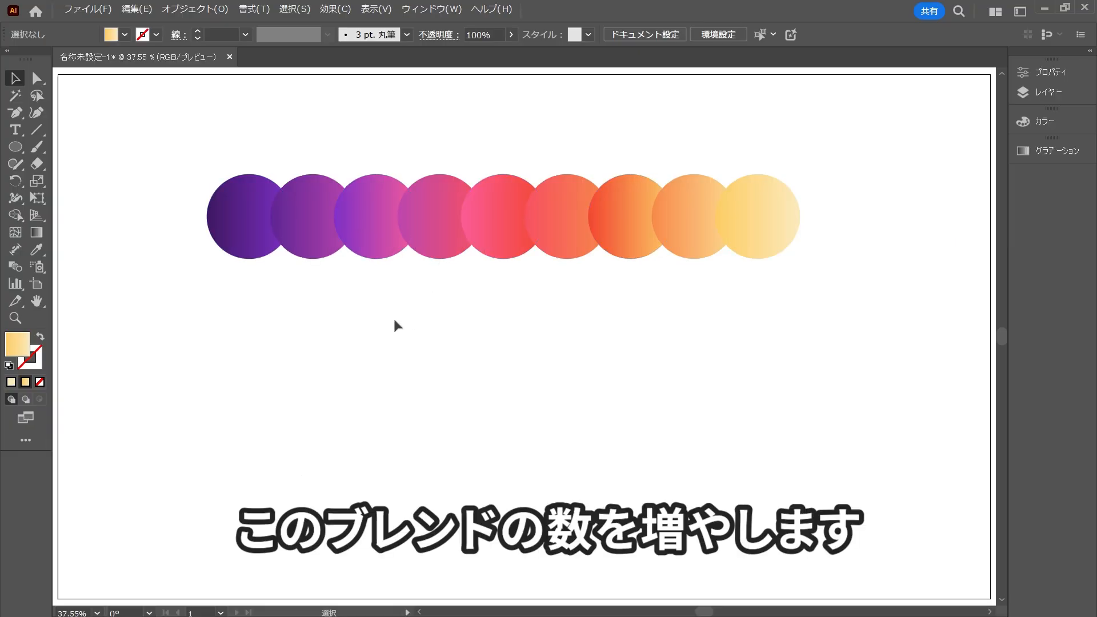
- Set the spacing of the gradient circle blend to Specified Steps (ステップ数) with 300 steps
click(375, 224)
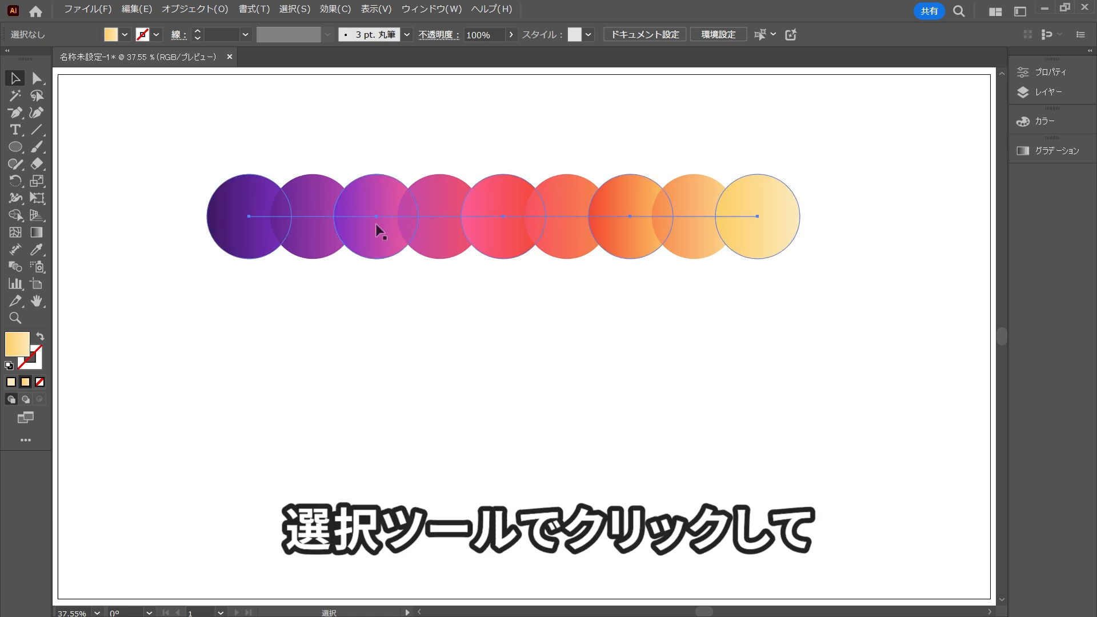
click(206, 12)
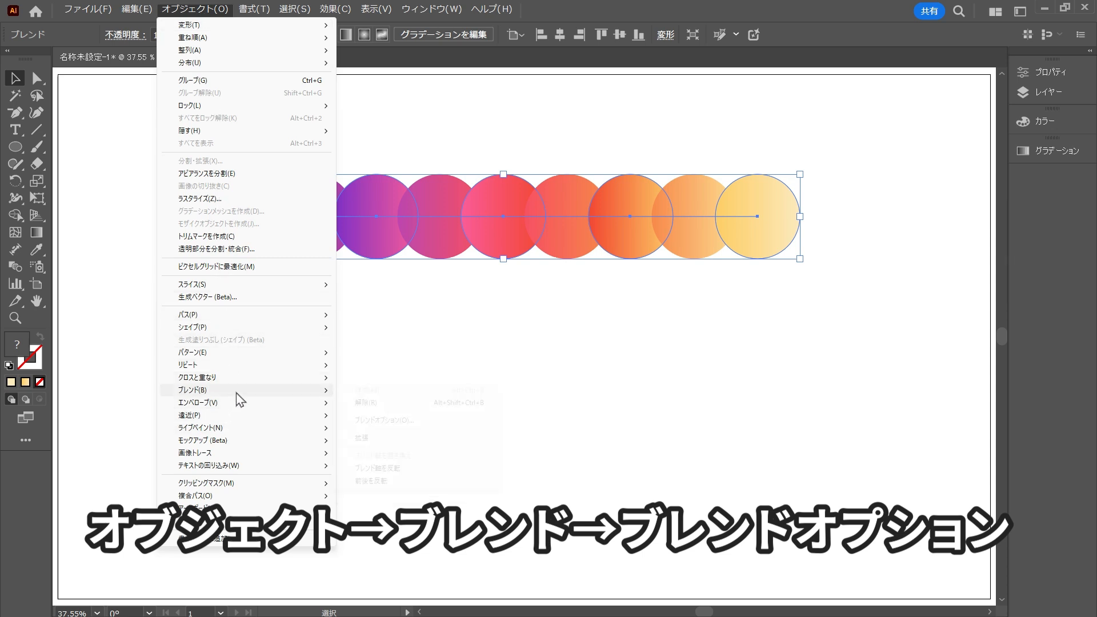
mouse_move(229, 390)
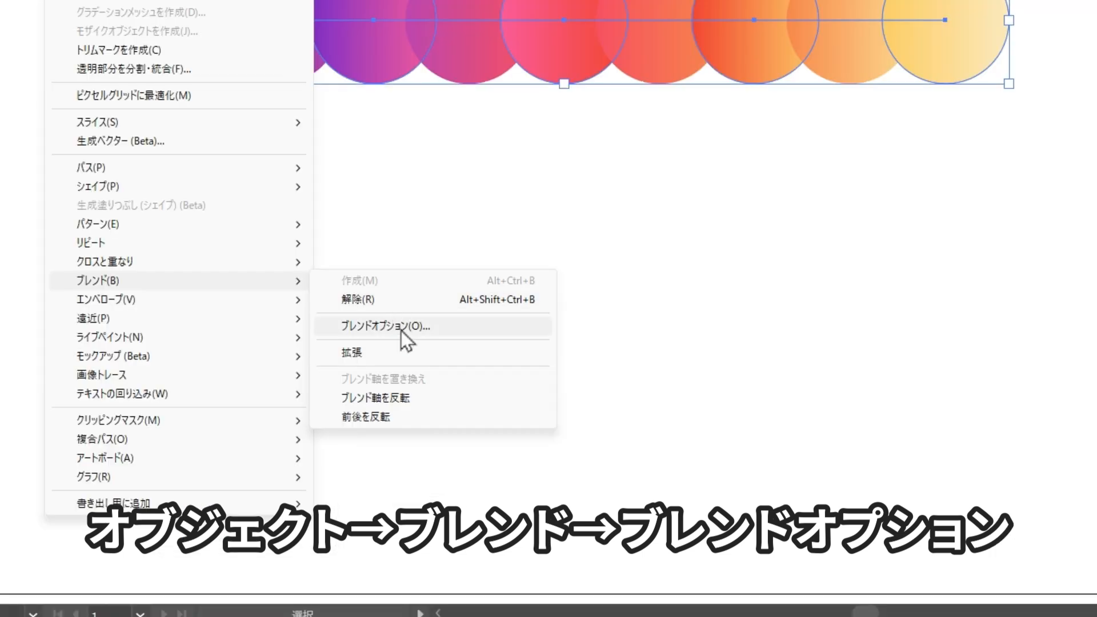
click(400, 327)
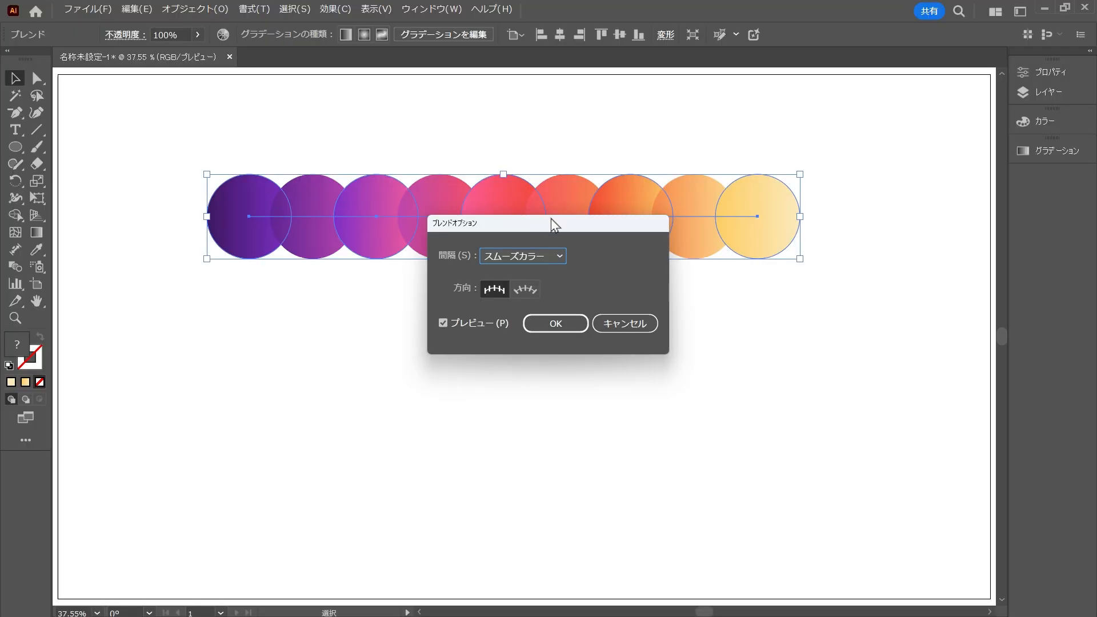
drag(550, 219, 501, 289)
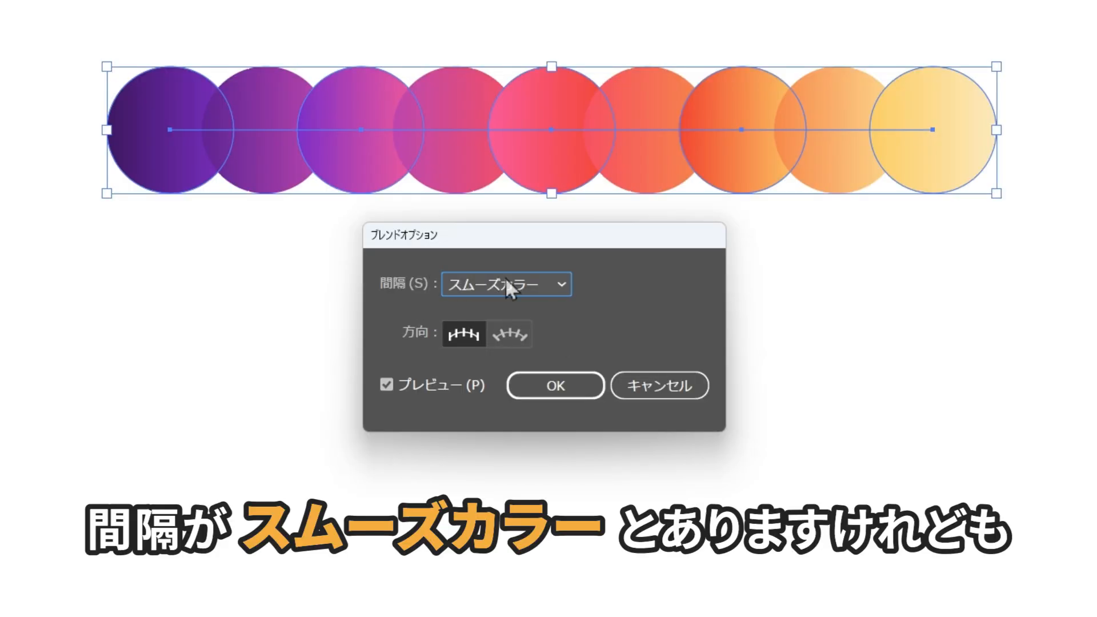
click(550, 289)
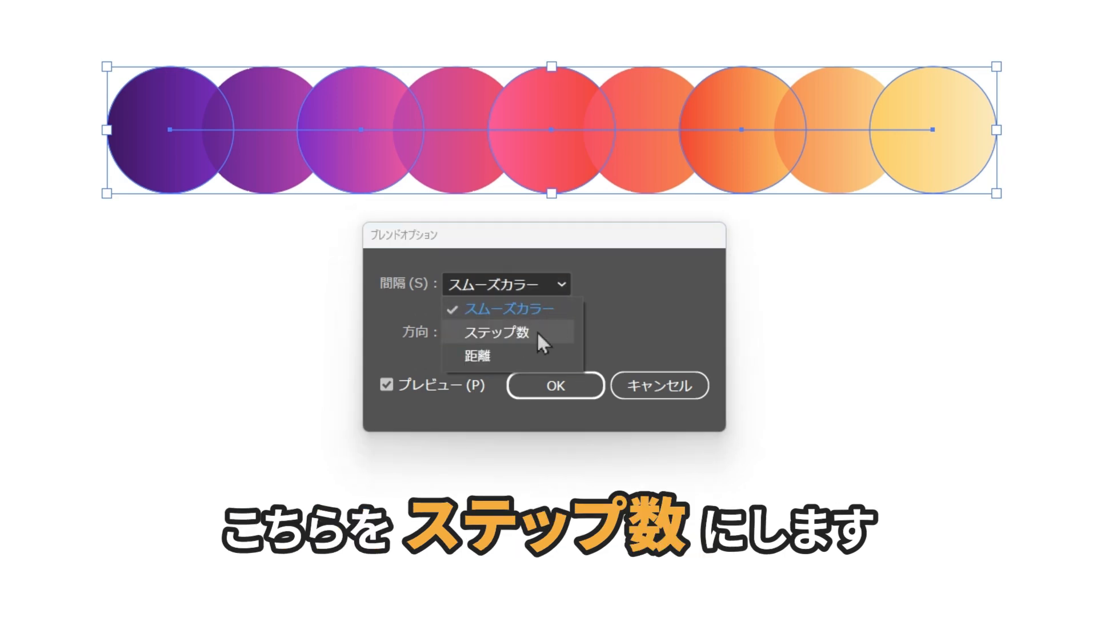
click(501, 336)
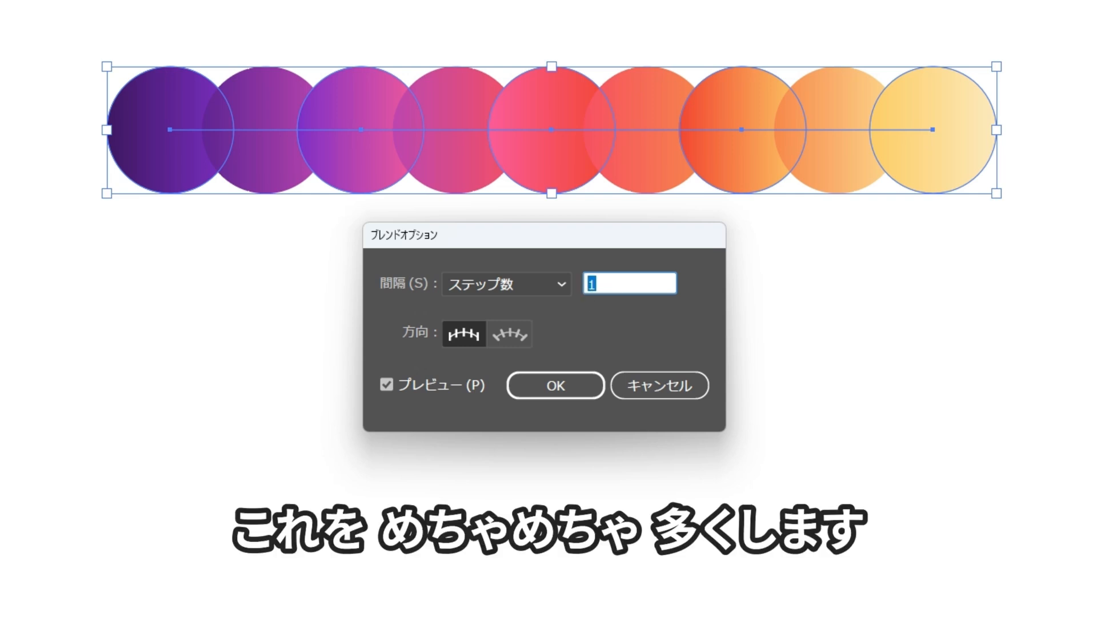
text(300)
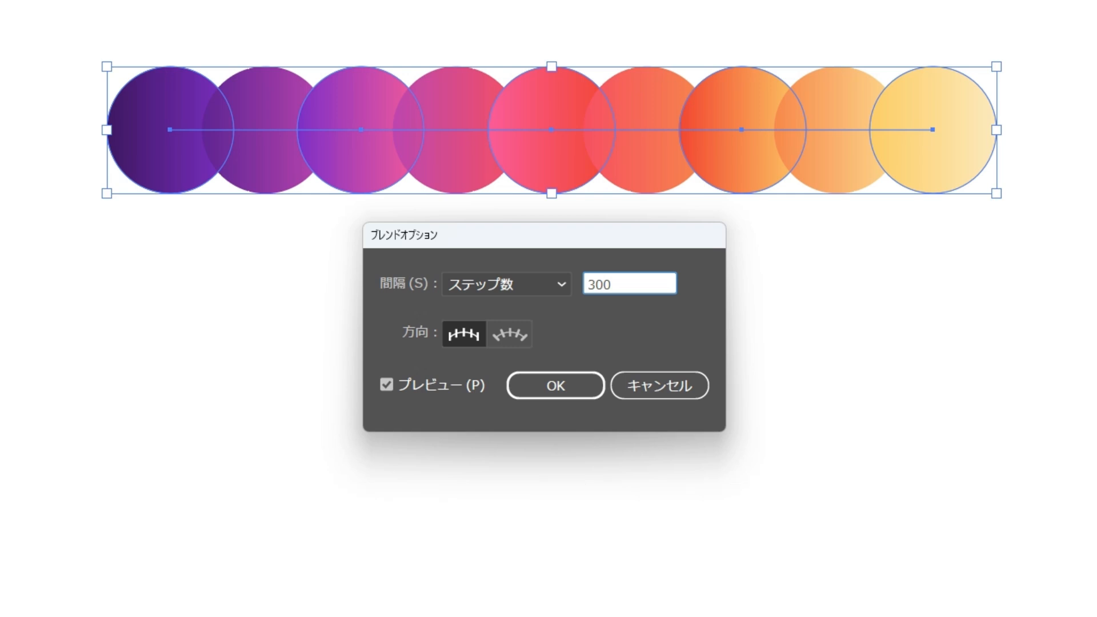
key(Return)
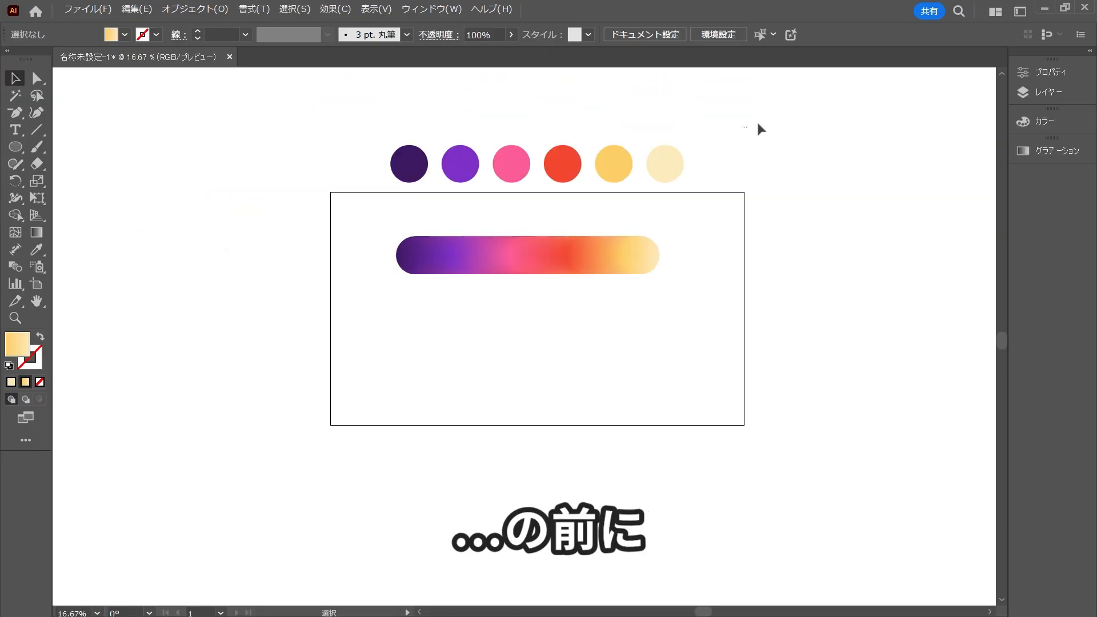
- Move the solid circles and gradient blend above the artboard and draw a black background rectangle covering the artboard
drag(543, 260, 544, 171)
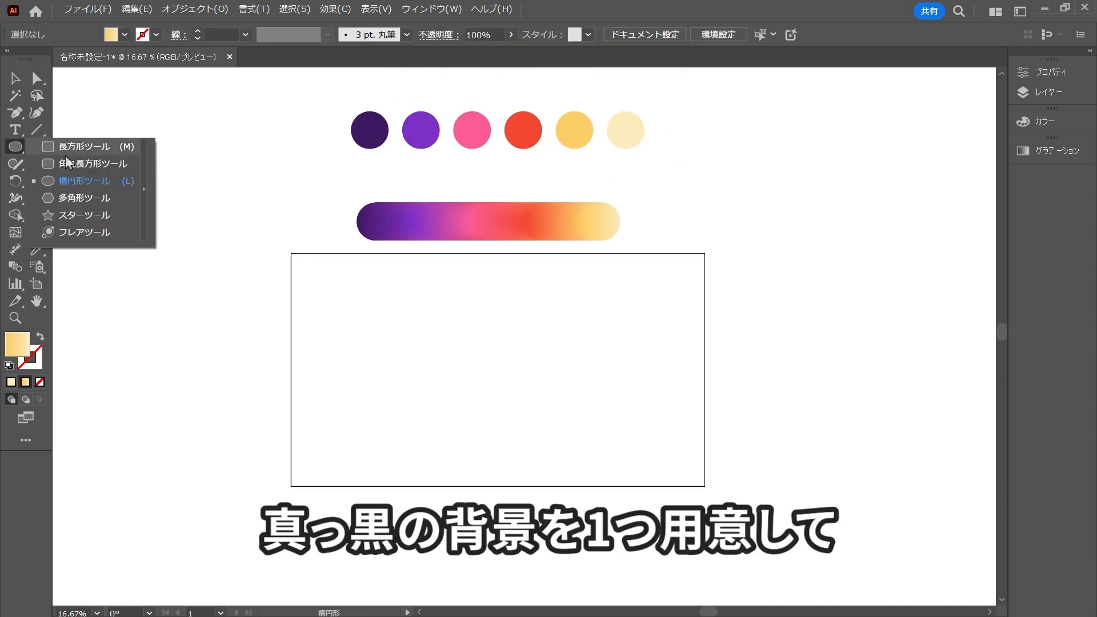
drag(292, 254, 704, 486)
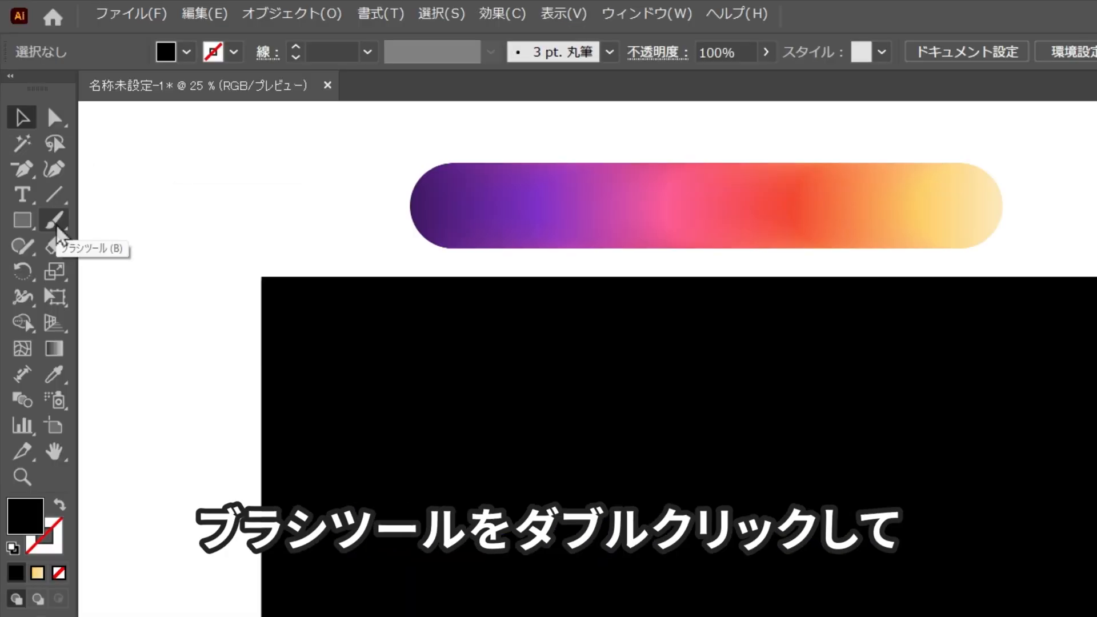
- Set the Brush tool's fidelity to the smoothest level and paint a looping 1 pt red stroke across the black rectangle
click(38, 150)
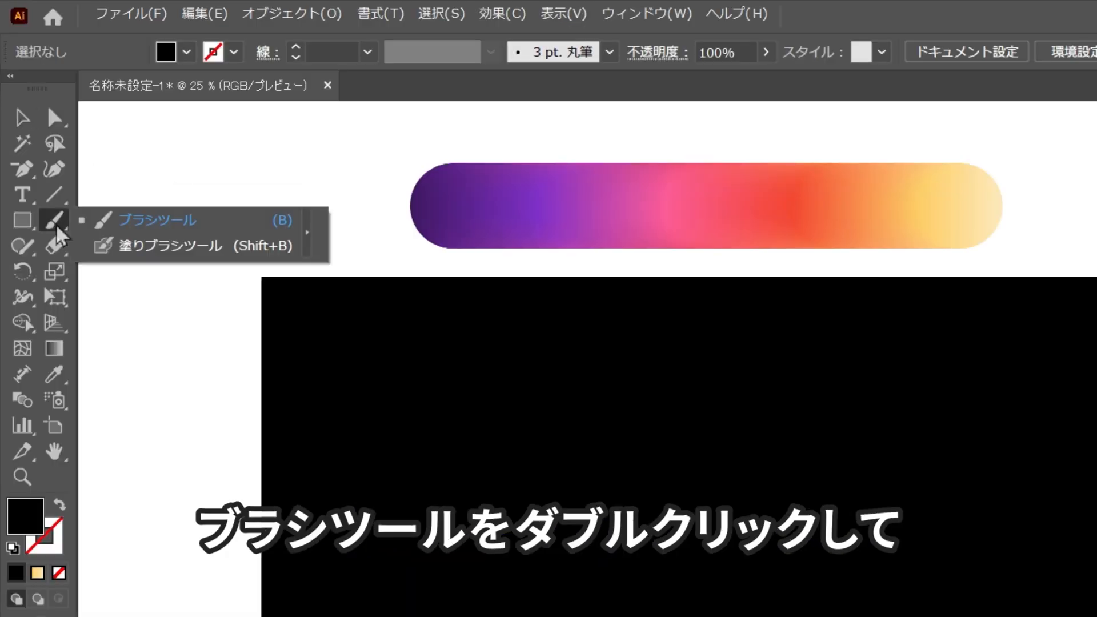
double_click(56, 229)
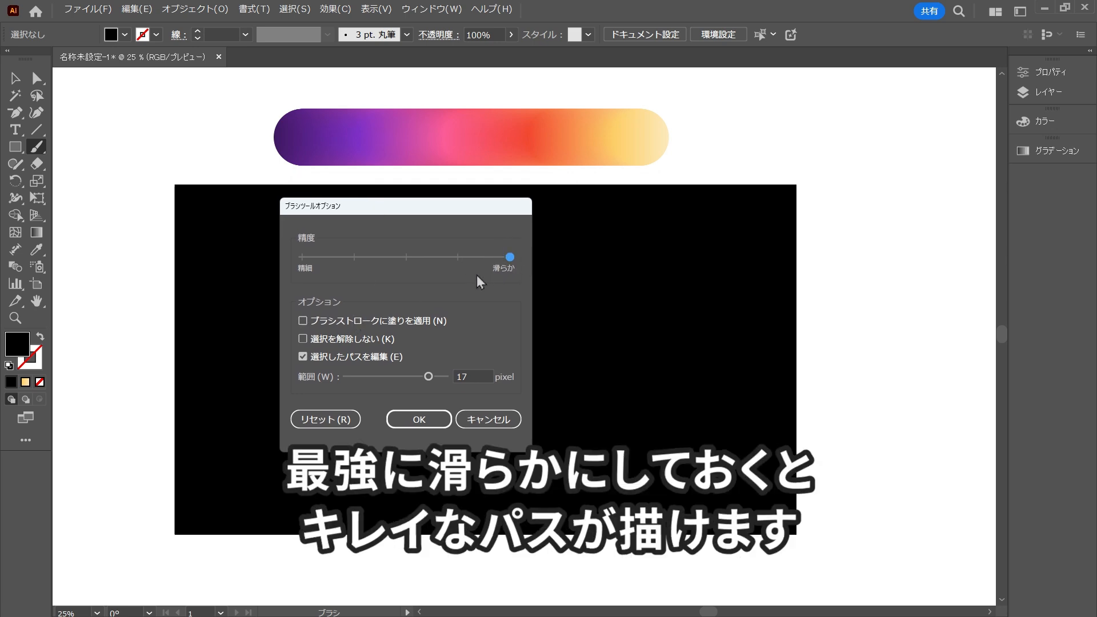
click(421, 421)
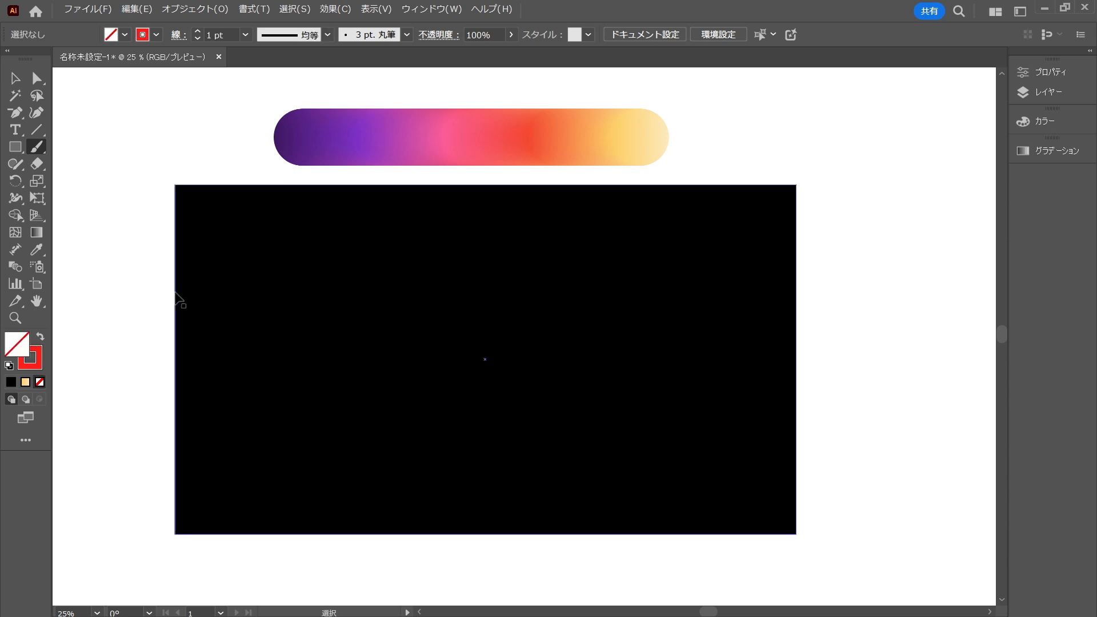
drag(162, 333, 191, 287)
mouse_move(112, 180)
mouse_down()
mouse_move(173, 115)
mouse_move(237, 144)
mouse_move(281, 249)
mouse_move(245, 411)
mouse_move(220, 371)
mouse_move(287, 204)
mouse_move(403, 115)
mouse_move(529, 260)
mouse_move(493, 386)
mouse_move(426, 356)
mouse_move(478, 173)
mouse_move(648, 102)
mouse_move(723, 261)
mouse_move(671, 407)
mouse_move(603, 371)
mouse_move(713, 103)
mouse_move(867, 147)
mouse_move(894, 345)
mouse_move(793, 368)
mouse_move(831, 204)
mouse_move(898, 163)
mouse_move(996, 249)
mouse_move(974, 438)
mouse_up()
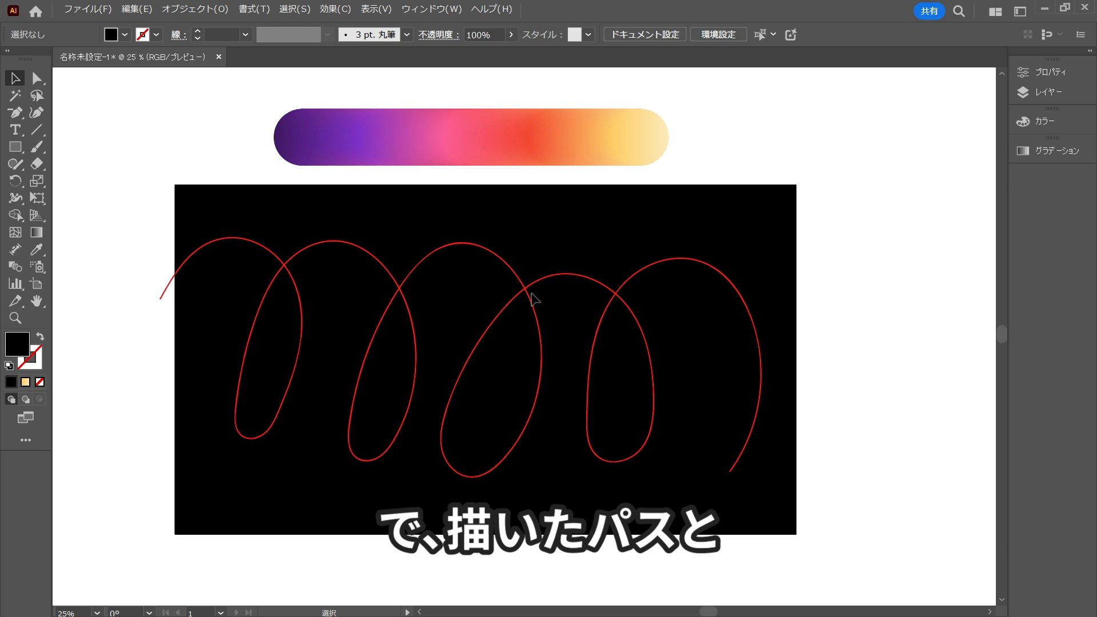
- Select the red looping path together with the gradient blend and replace the blend's spine with the path
click(526, 288)
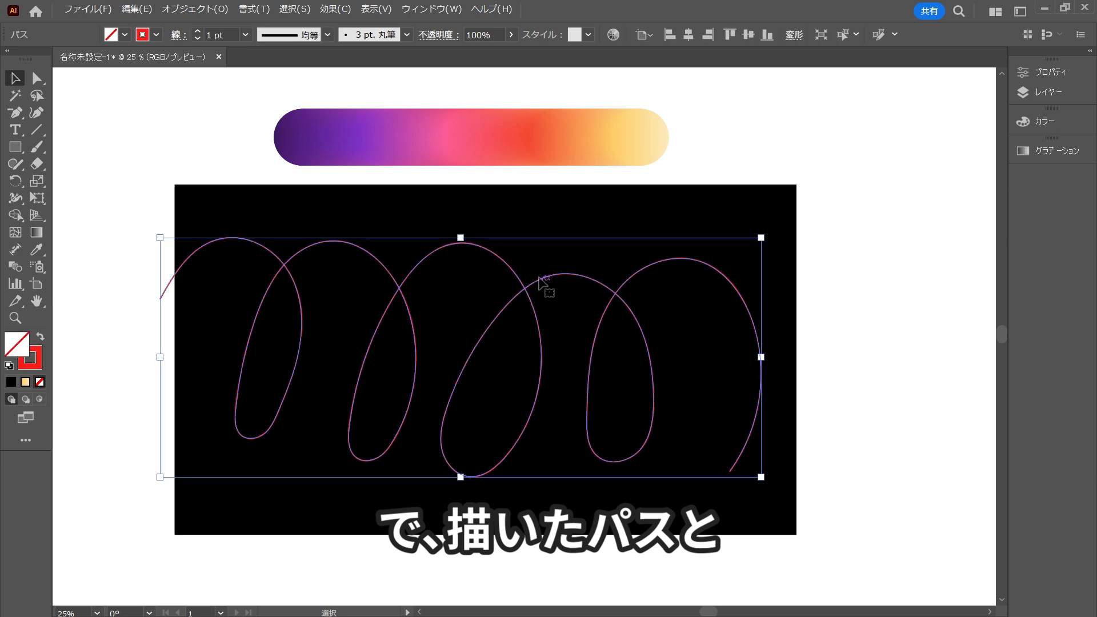
shift+click(481, 143)
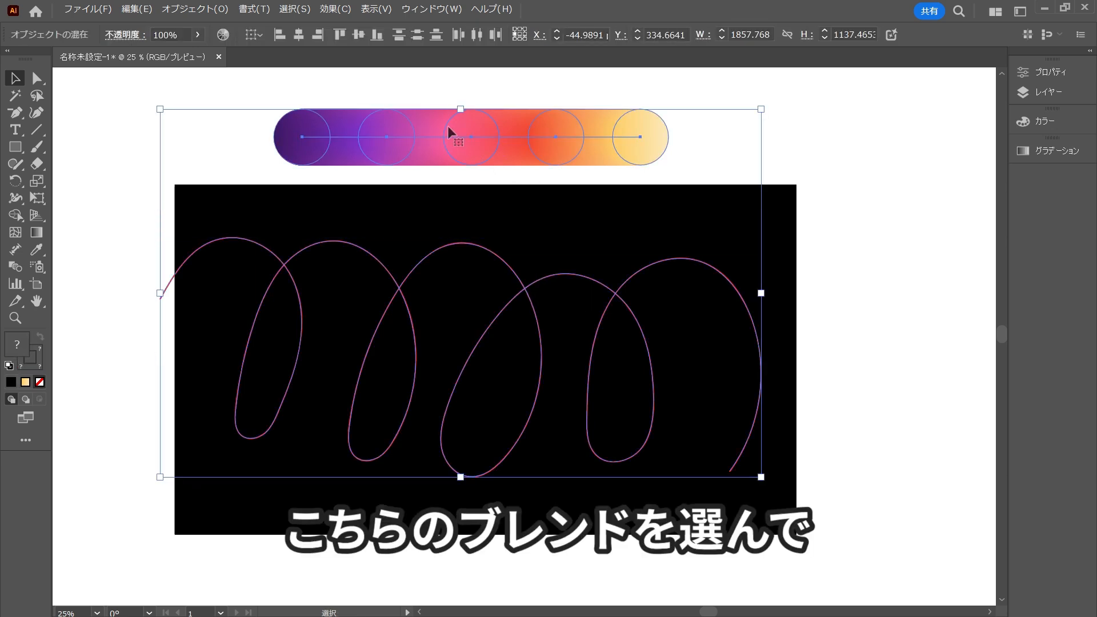
click(193, 9)
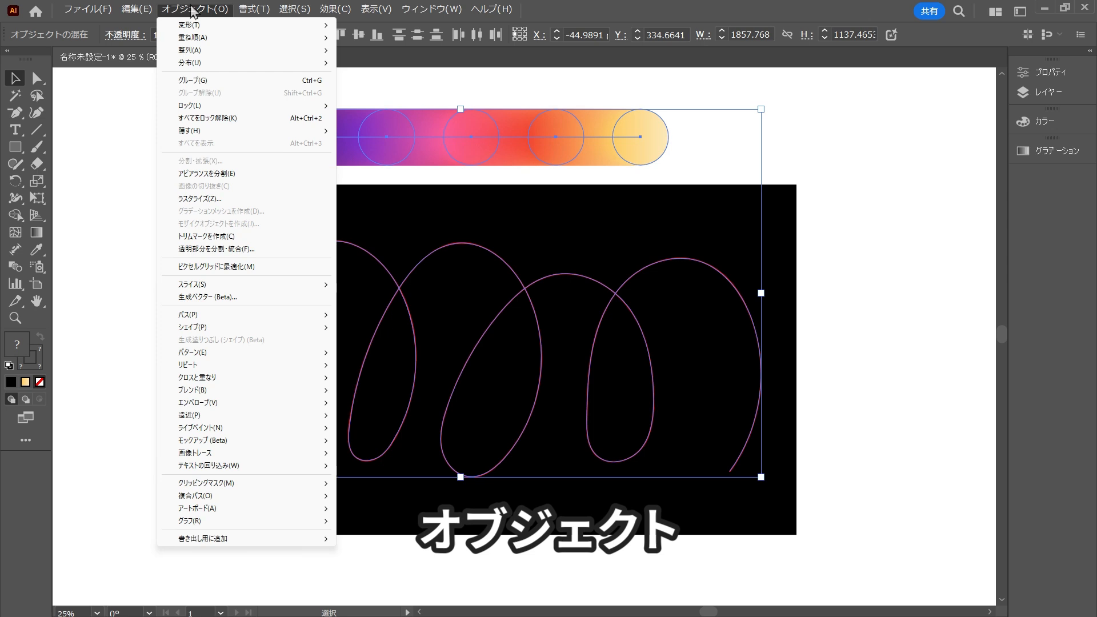
mouse_move(323, 390)
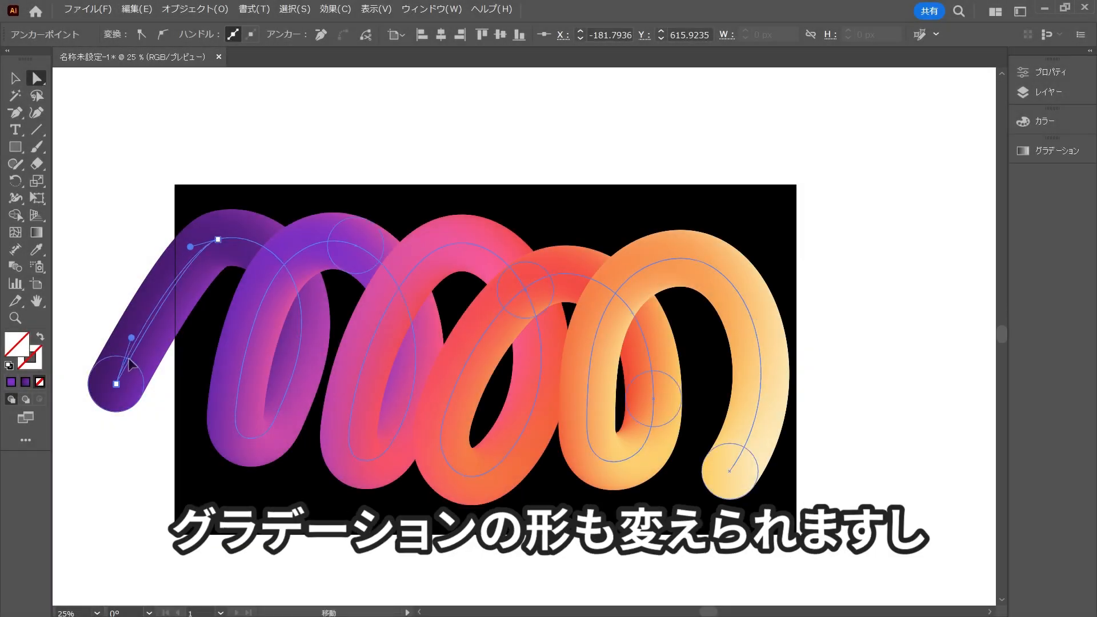
- Reshape the dark purple end of the looping spine and change the last circle's light yellow gradient stop to white
drag(130, 360, 143, 292)
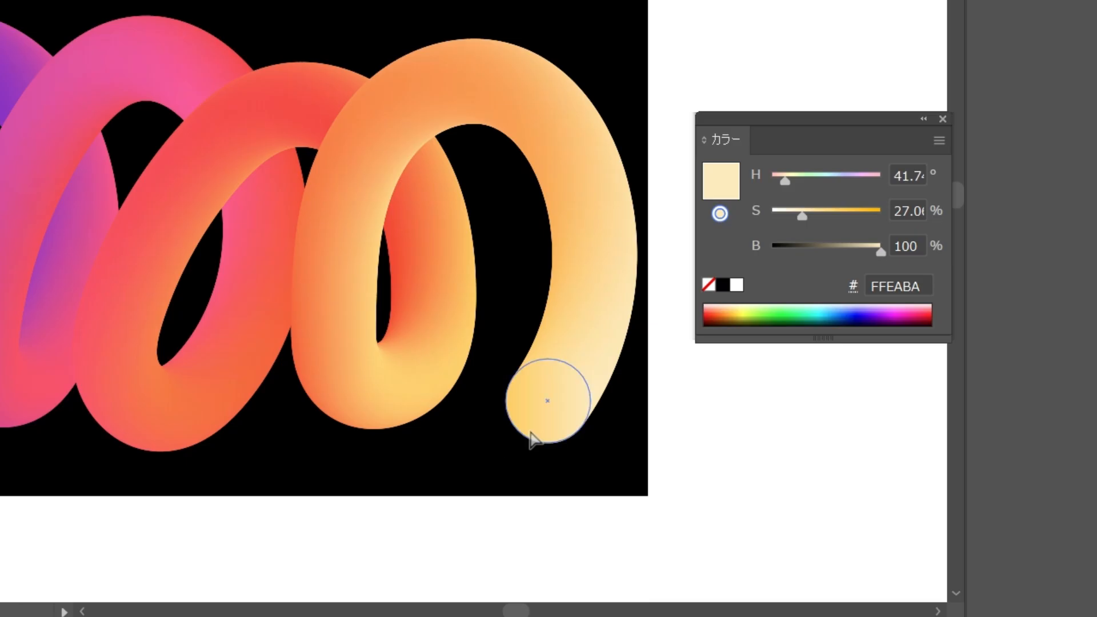
click(721, 490)
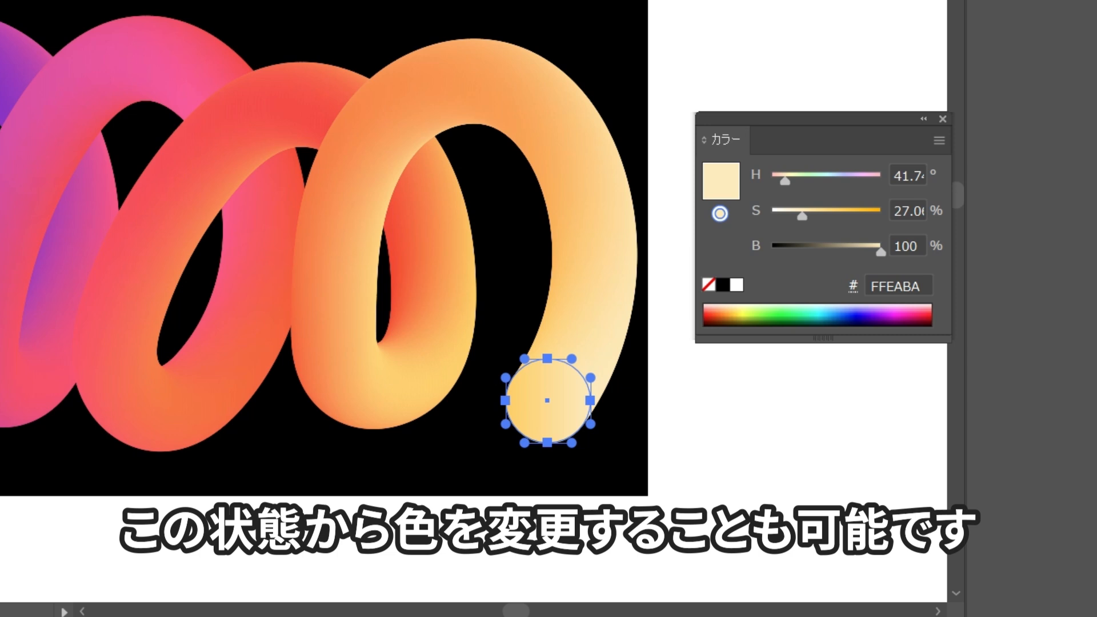
key(g)
click(737, 286)
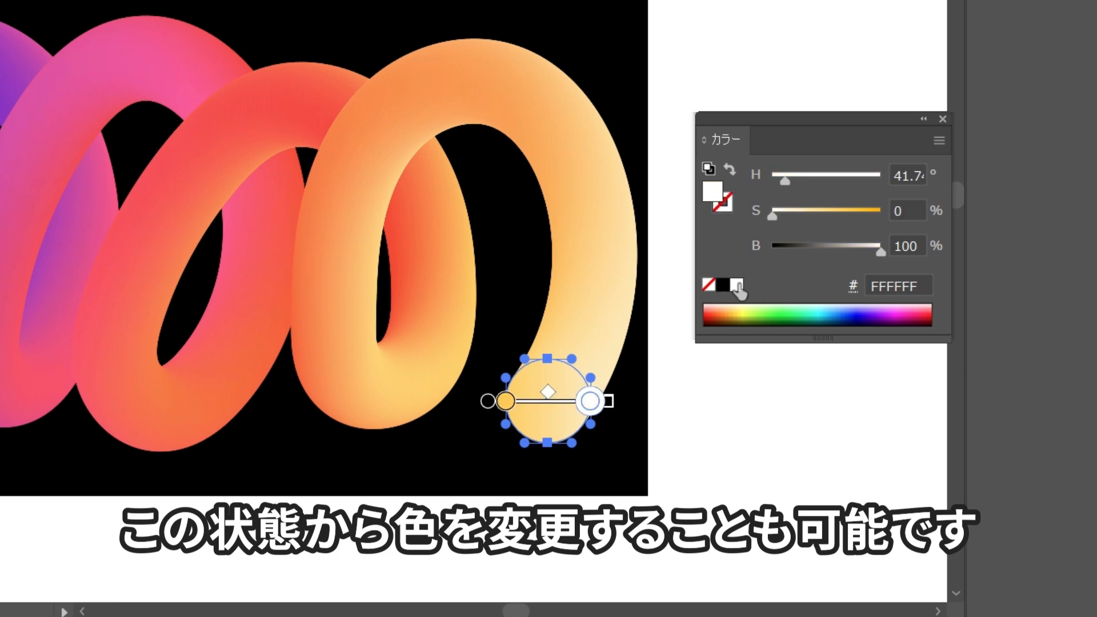
key(v)
click(923, 119)
click(866, 432)
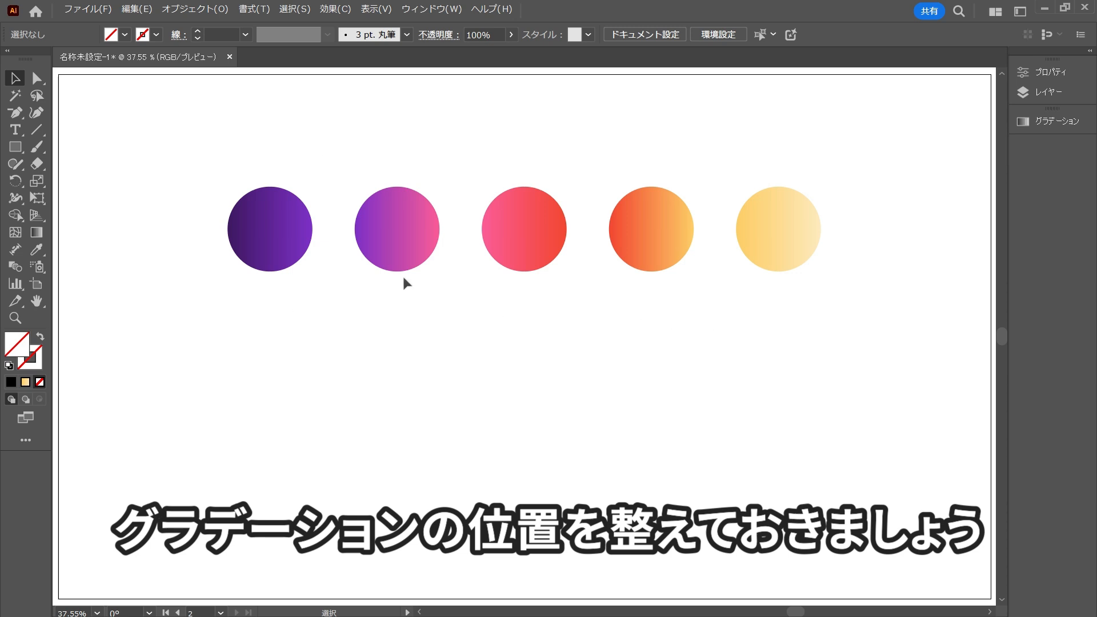
- Offset the circles on the second artboard: purple-pink up, orange-yellow and pink-red down, and the light yellow one outward
drag(405, 261, 412, 229)
drag(628, 233, 637, 262)
drag(532, 235, 532, 245)
click(902, 258)
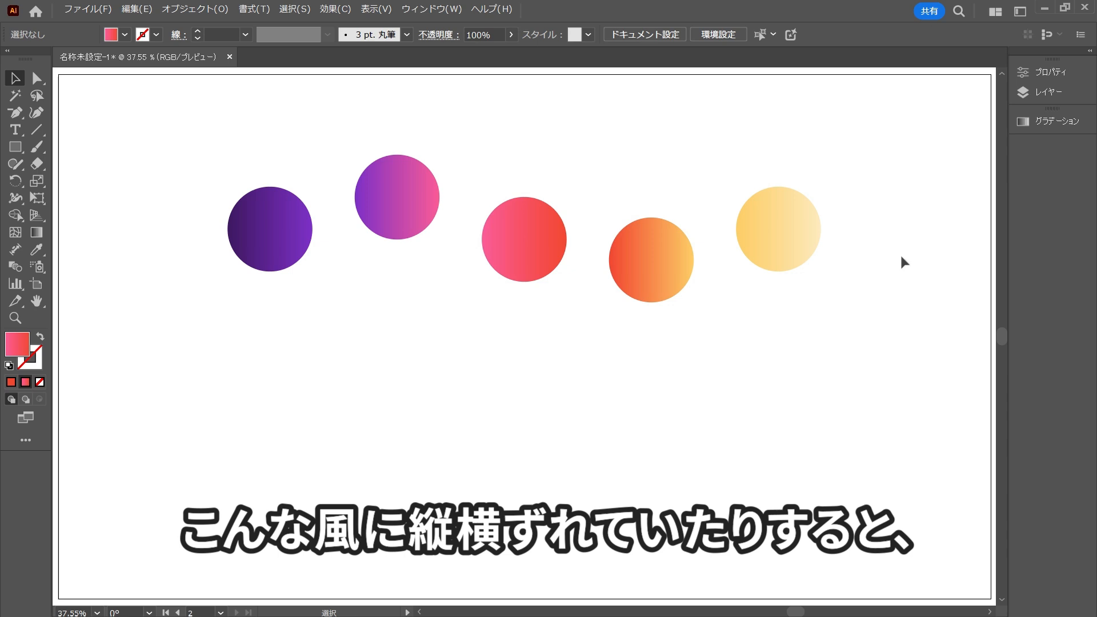
drag(806, 225, 829, 225)
click(903, 145)
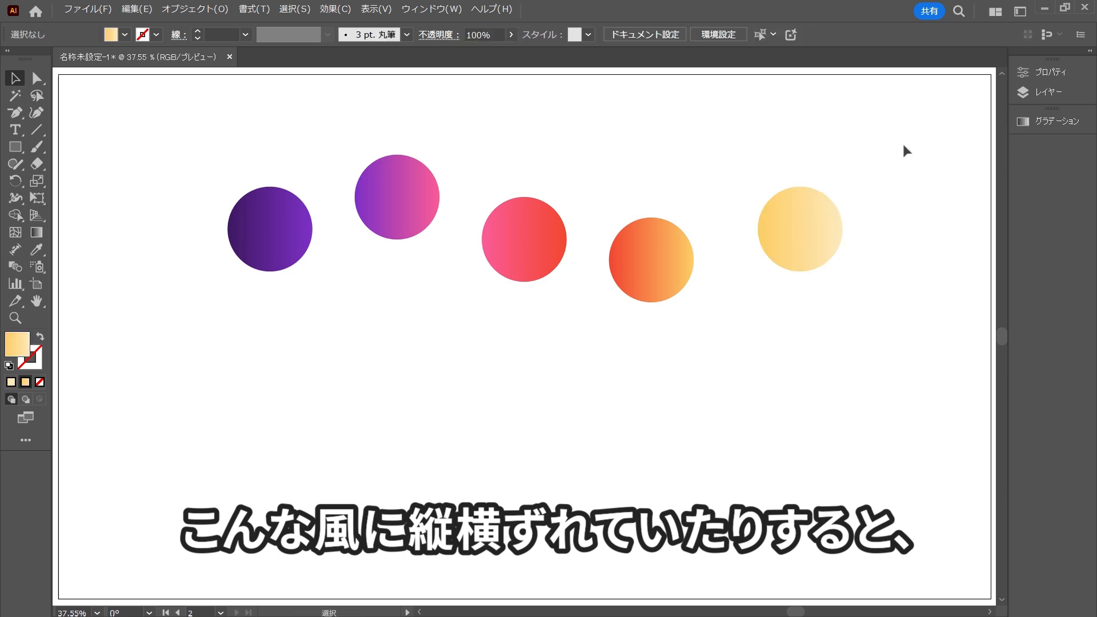
- Select the five misaligned circles and try making a blend from them
drag(902, 150, 260, 355)
click(194, 9)
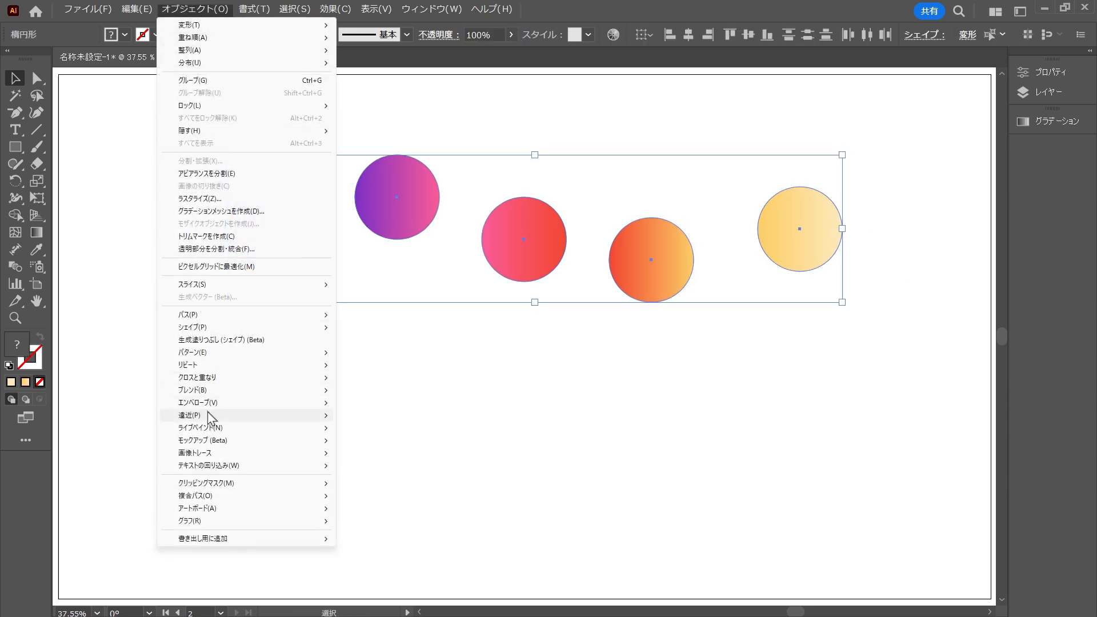
mouse_move(320, 390)
click(444, 390)
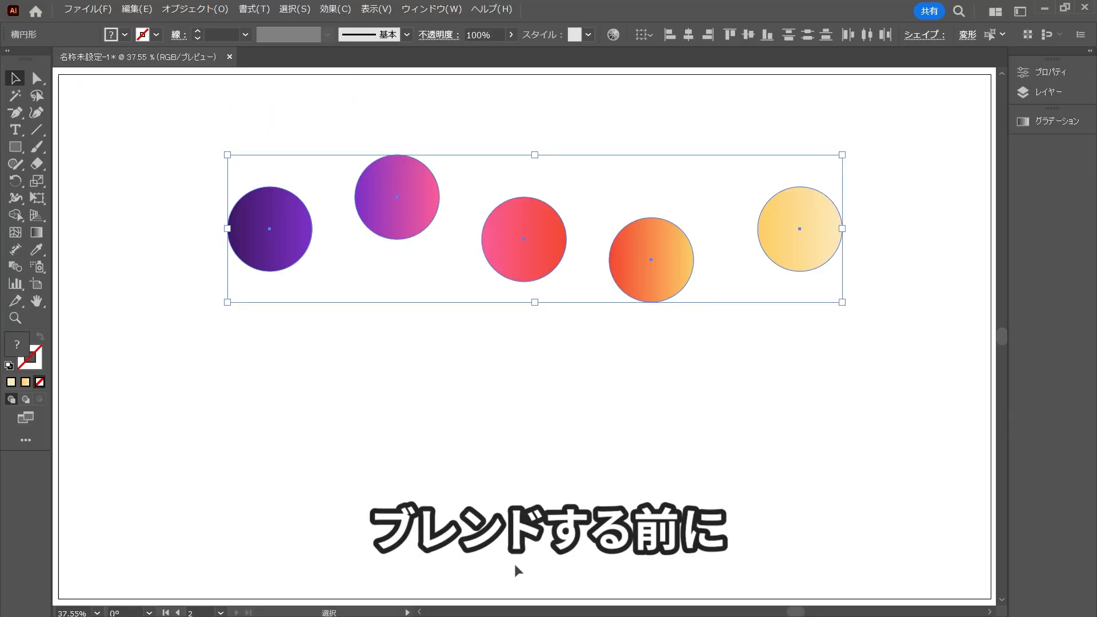
- Align the five selected circles by their vertical centres and distribute them with equal horizontal spacing
click(431, 9)
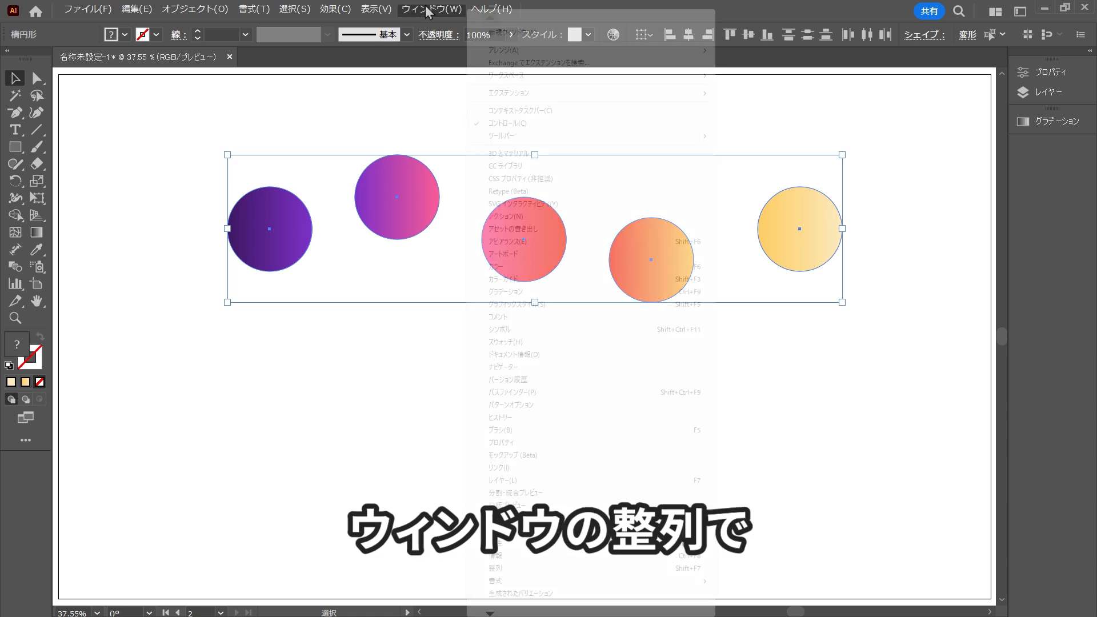
click(512, 569)
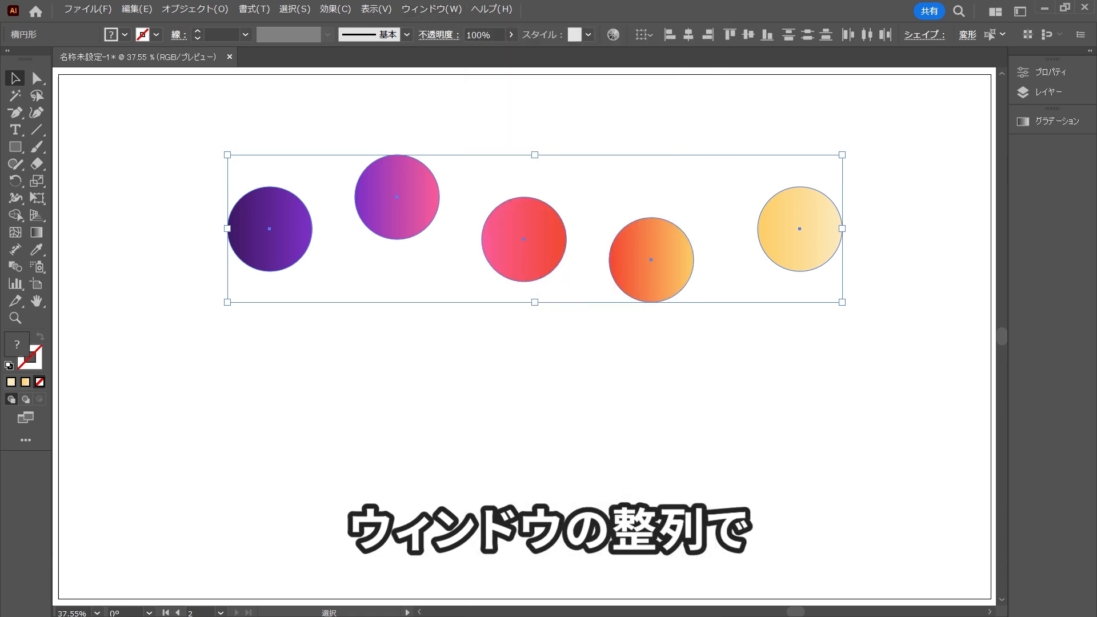
drag(665, 354, 590, 332)
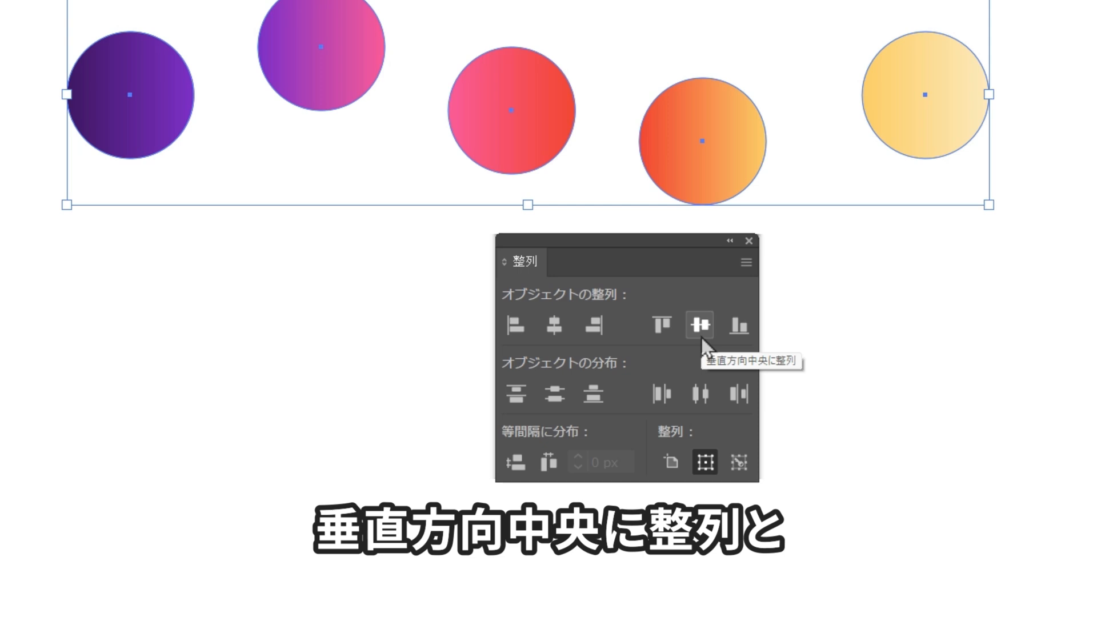
click(701, 337)
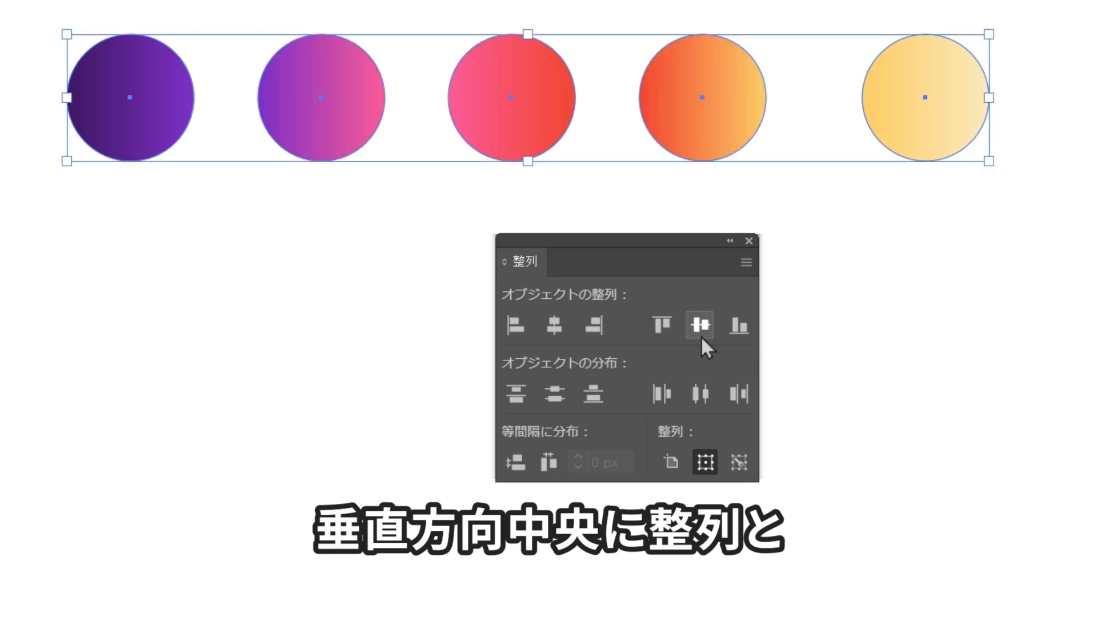
click(546, 468)
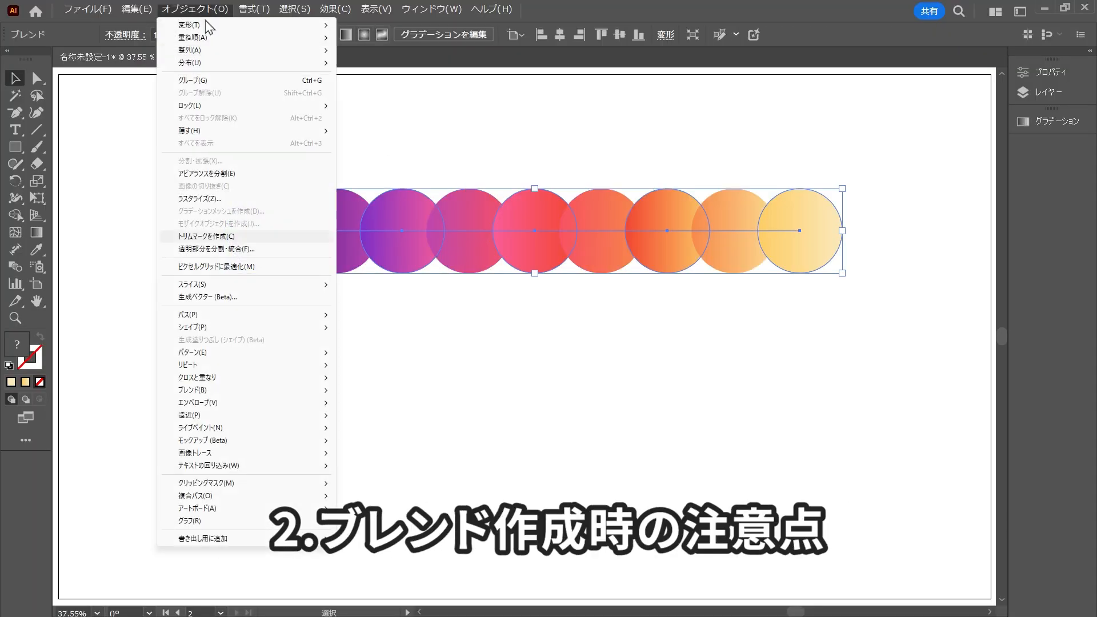
- Set the spacing of the aligned circles' blend to Specified Steps (ステップ数) with 10 steps and inspect it up close
mouse_move(329, 390)
click(408, 421)
click(498, 320)
click(501, 360)
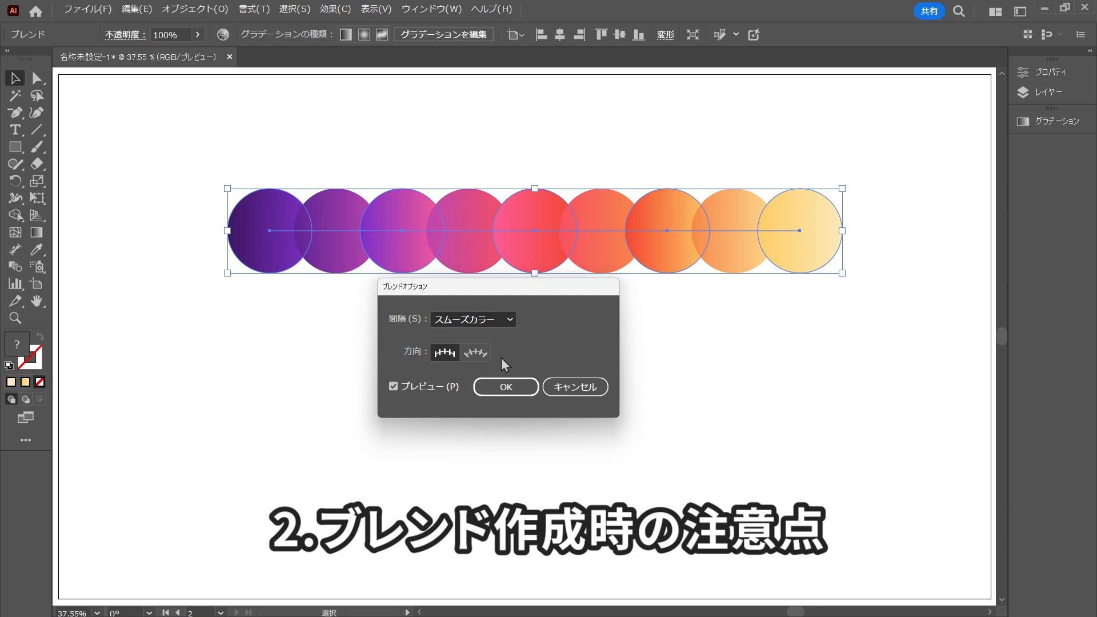
click(548, 318)
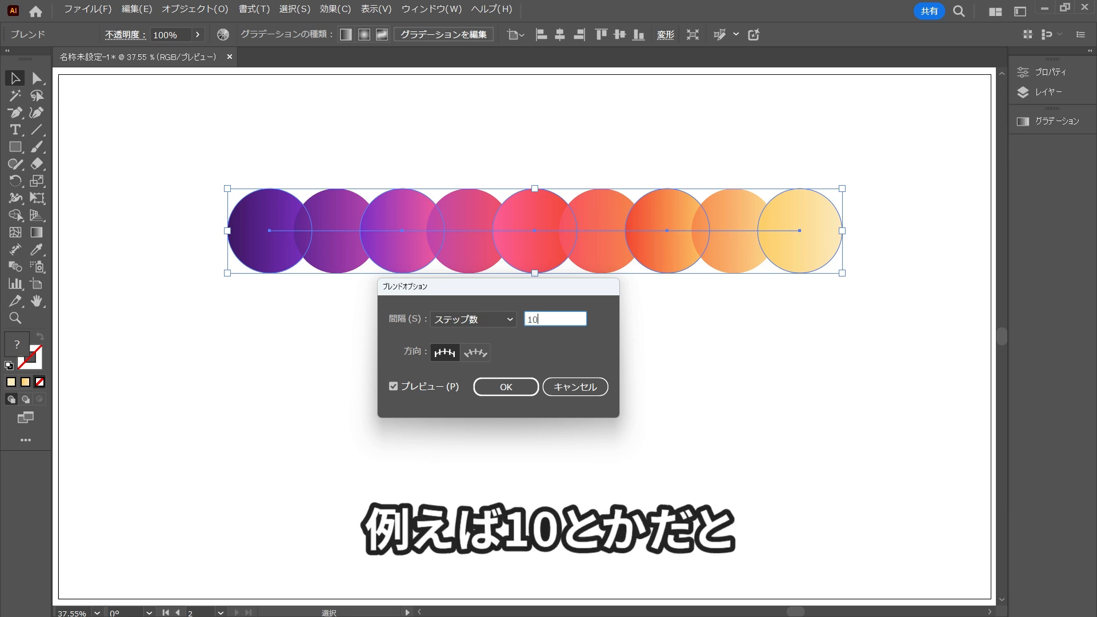
key(Return)
click(489, 313)
scroll(487, 236, up, 3)
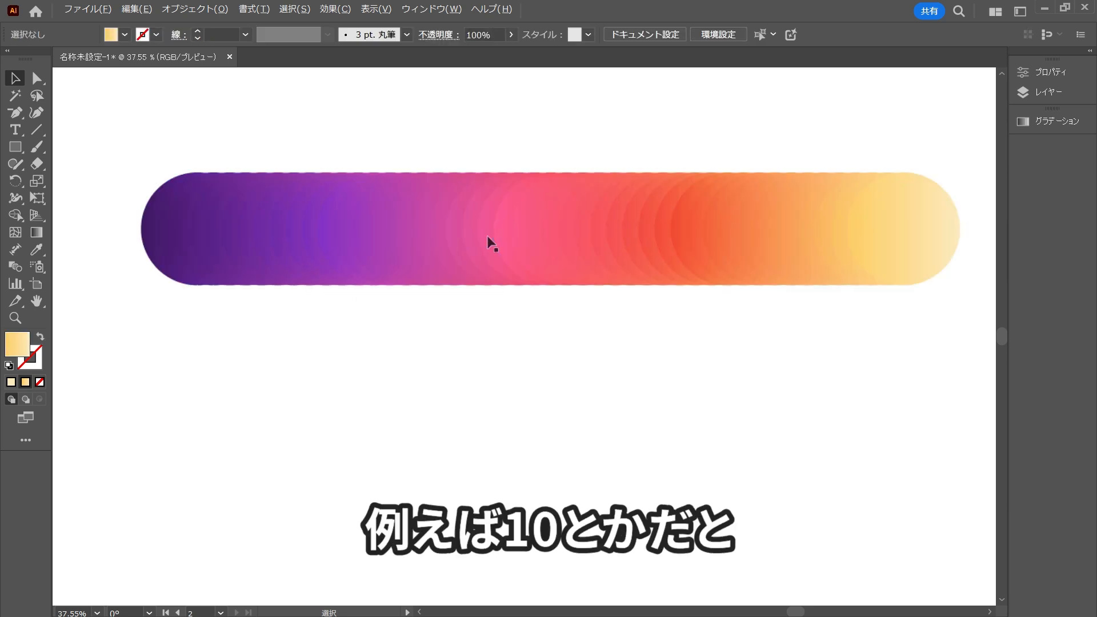
- Examine the banding between steps in the 10-step blend up close, including its lower edge
scroll(488, 236, up, 5)
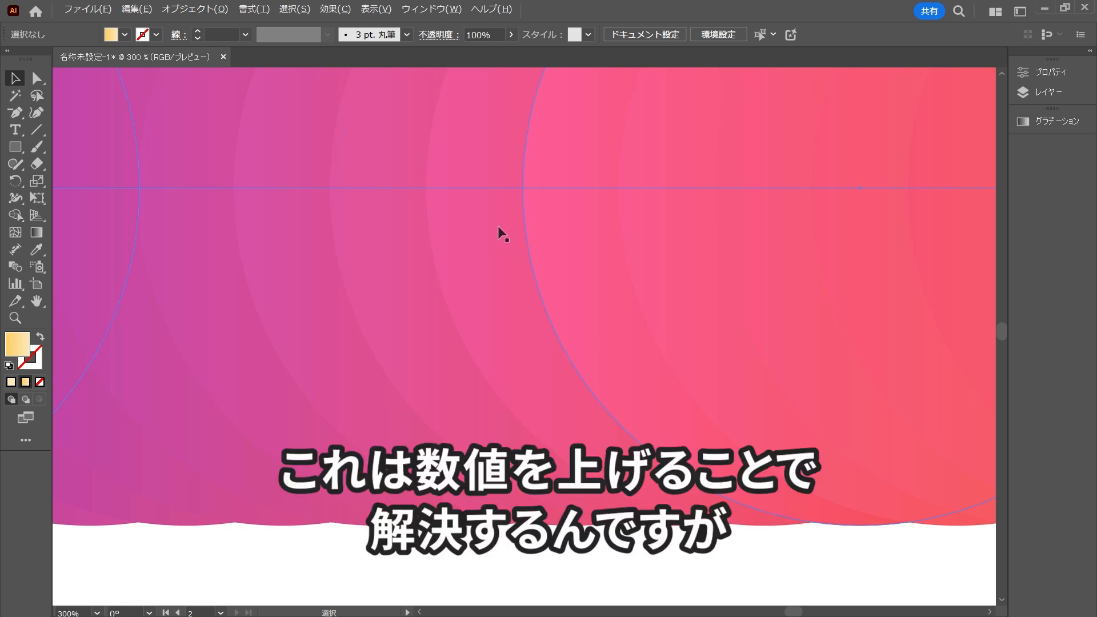
key(ctrl+0)
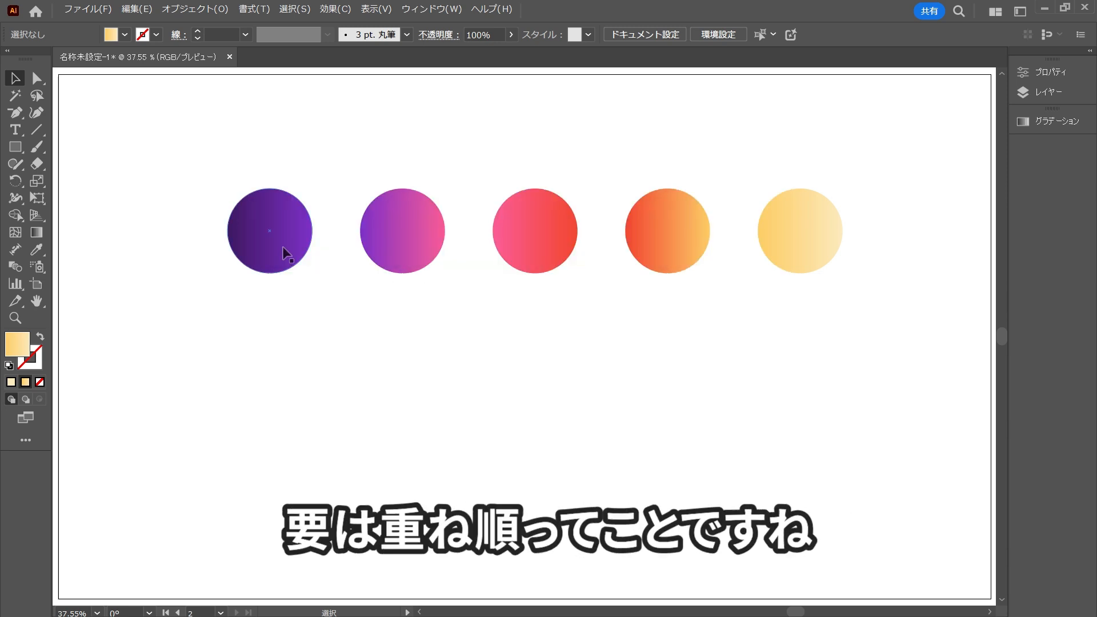
- Slide the five gradient circles together into one overlapping row to compare their stacking order
drag(280, 250, 368, 253)
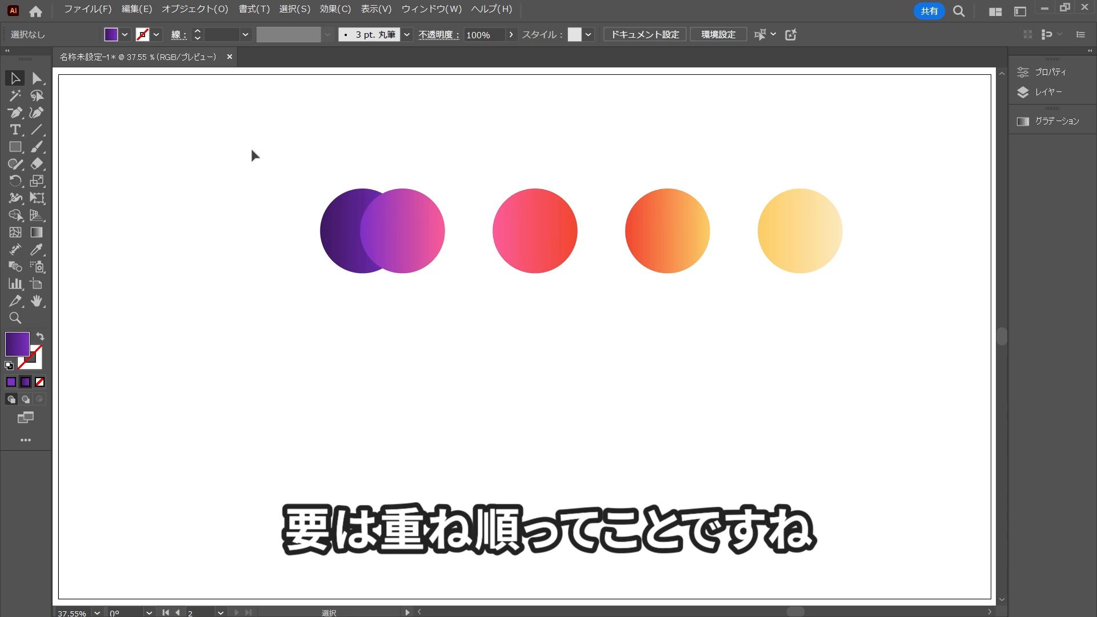
drag(252, 153, 423, 260)
drag(378, 246, 477, 245)
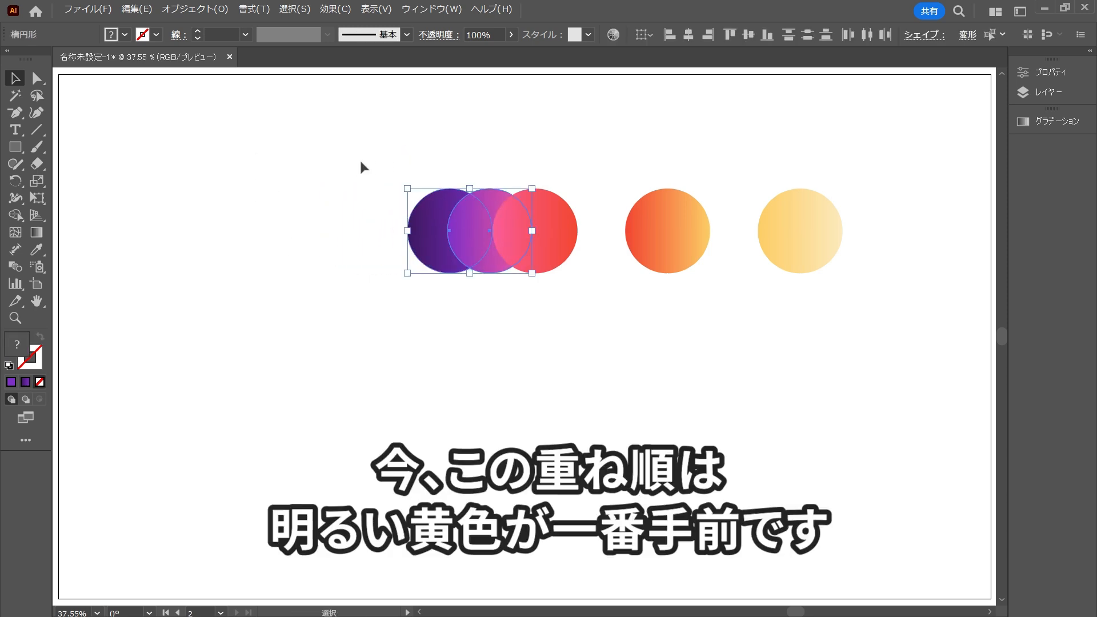
drag(413, 152, 577, 259)
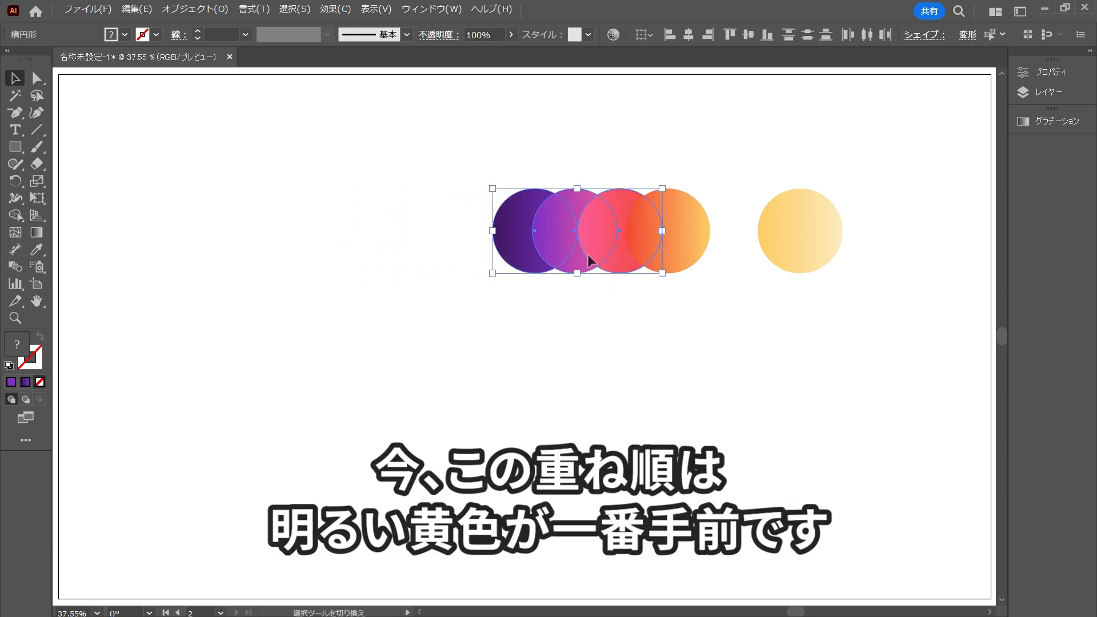
drag(449, 154, 702, 312)
drag(514, 228, 610, 231)
drag(861, 338, 526, 144)
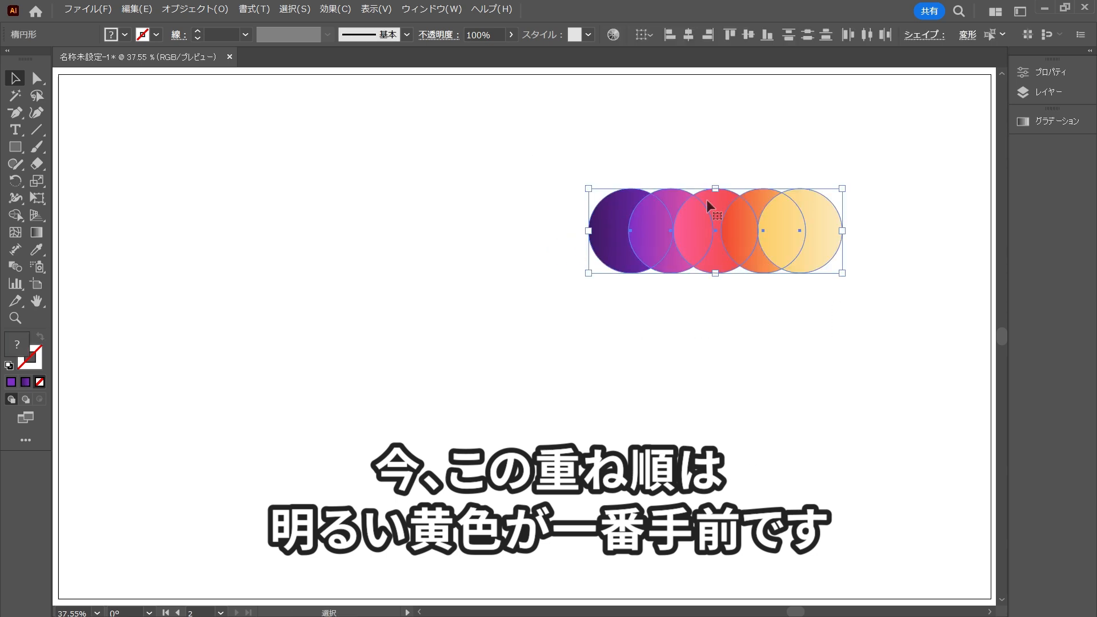
drag(800, 231, 543, 216)
click(635, 285)
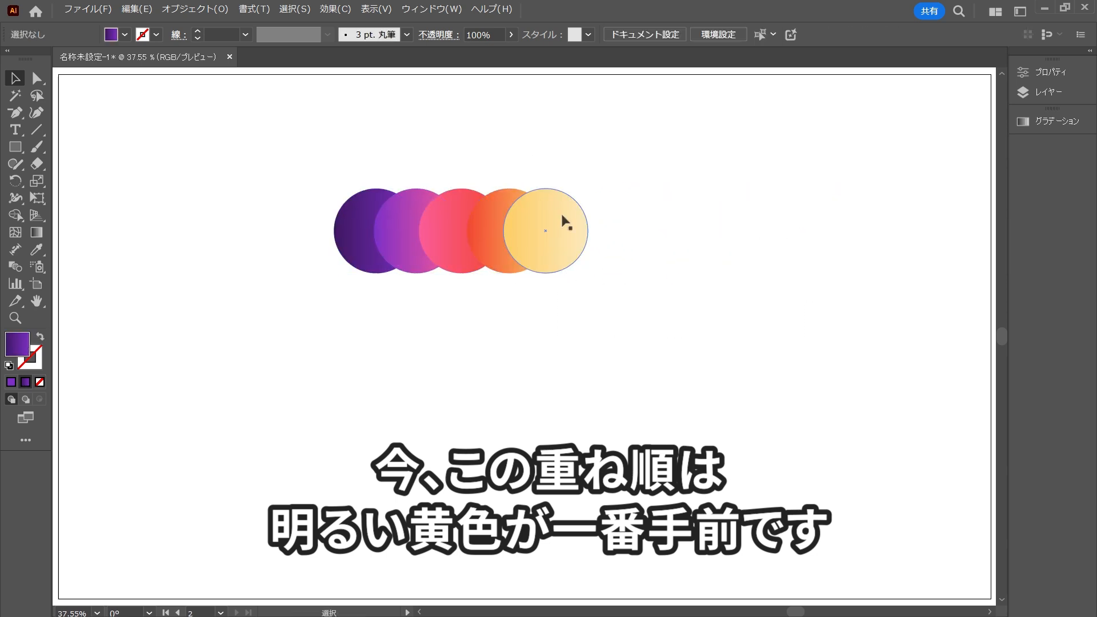
- Bring the middle pink-red circle to the front of the stacking order
click(434, 243)
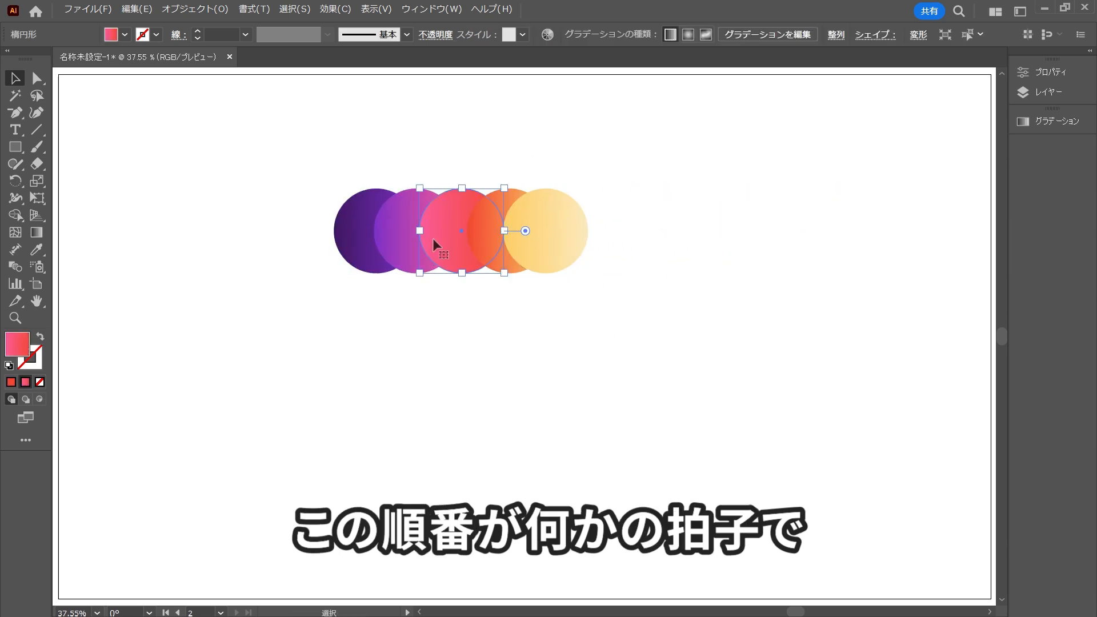
click(195, 9)
mouse_move(197, 37)
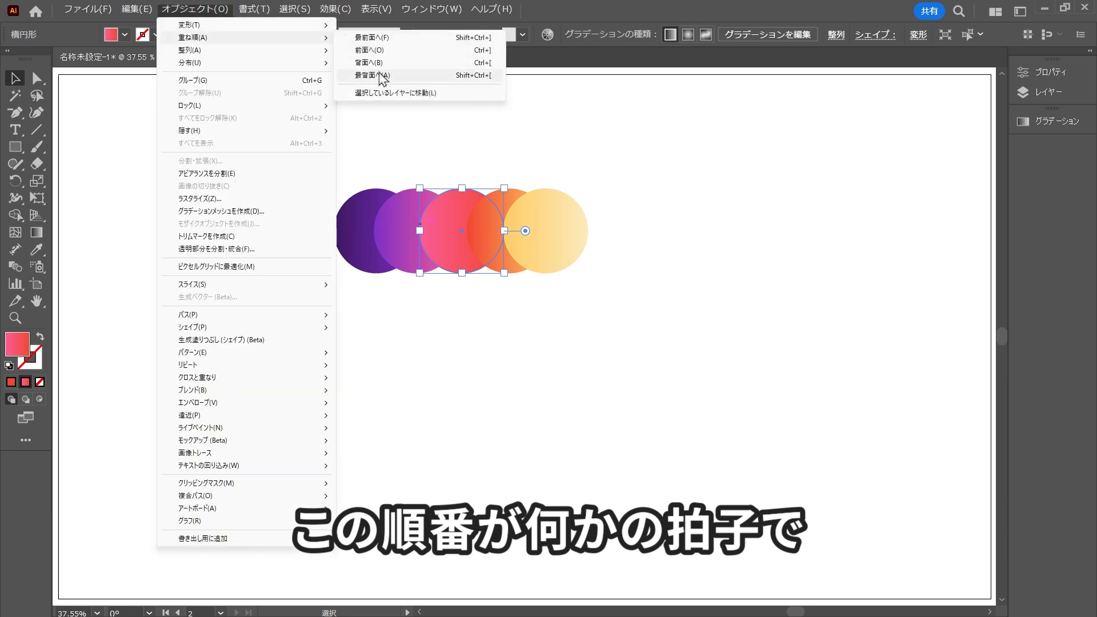
click(371, 51)
click(665, 231)
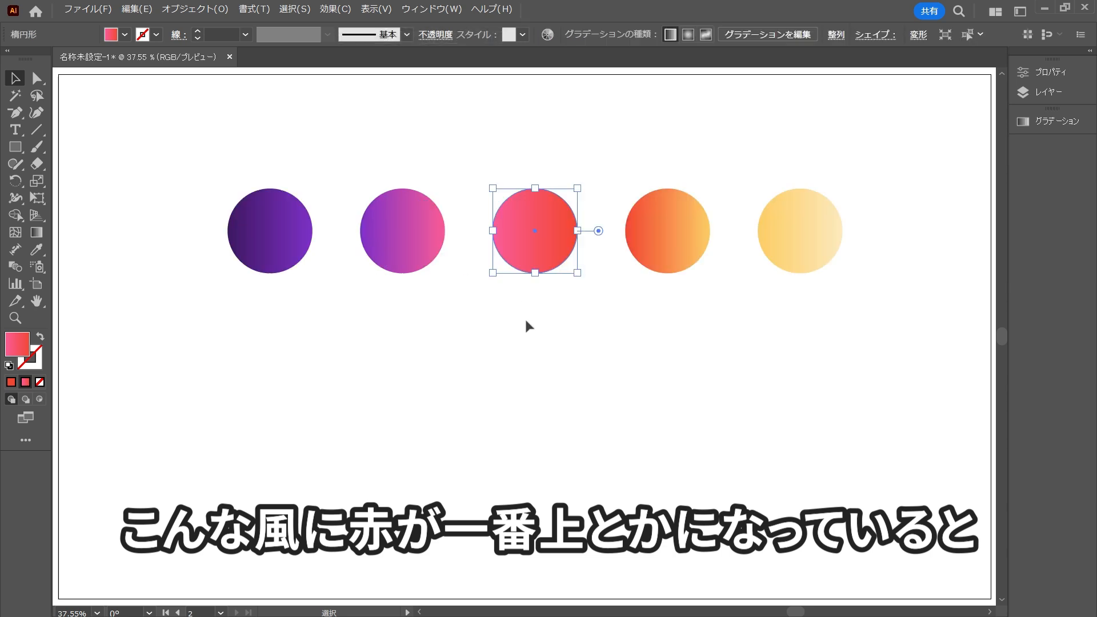
click(529, 324)
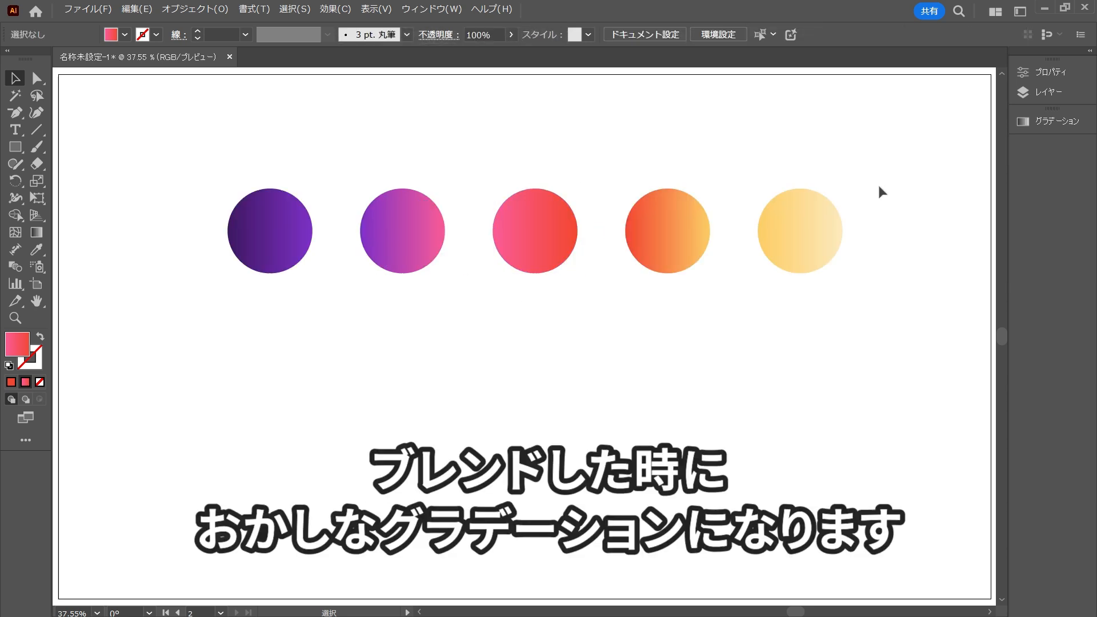
- Make a blend from all five reordered circles and smooth its transitions through the Blend Options (ブレンドオプション)
drag(887, 178, 163, 365)
click(194, 8)
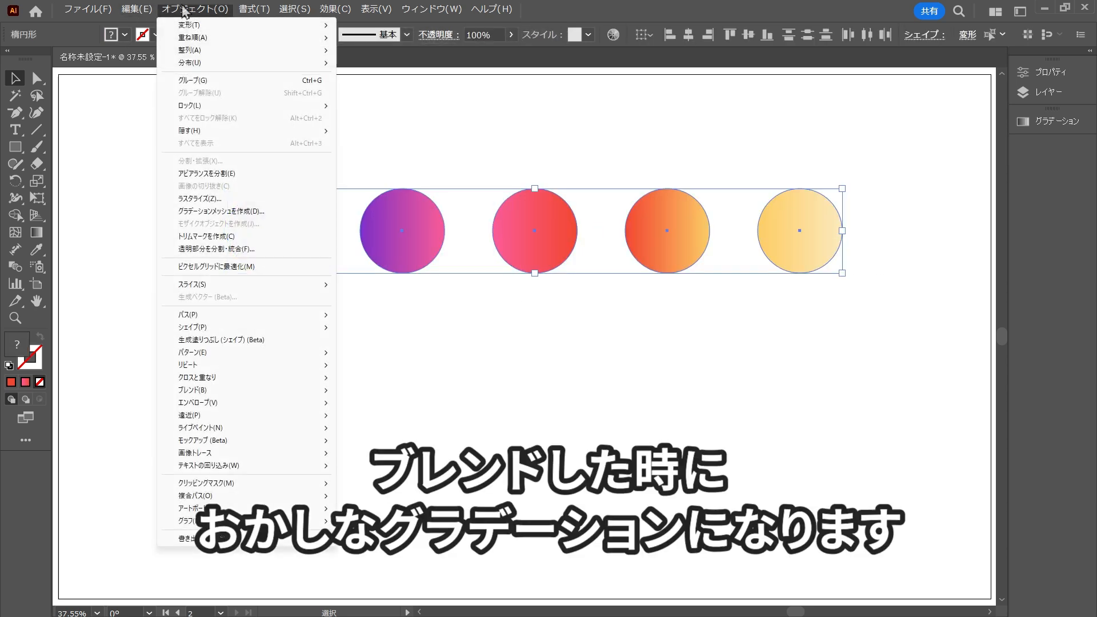
mouse_move(229, 389)
click(368, 390)
click(195, 8)
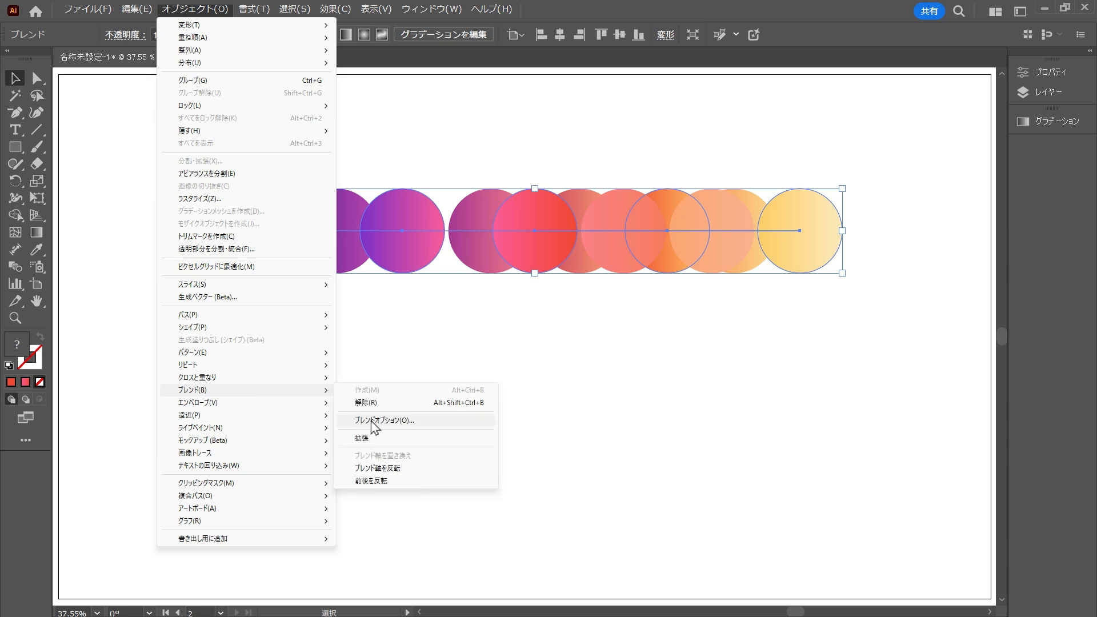
click(372, 352)
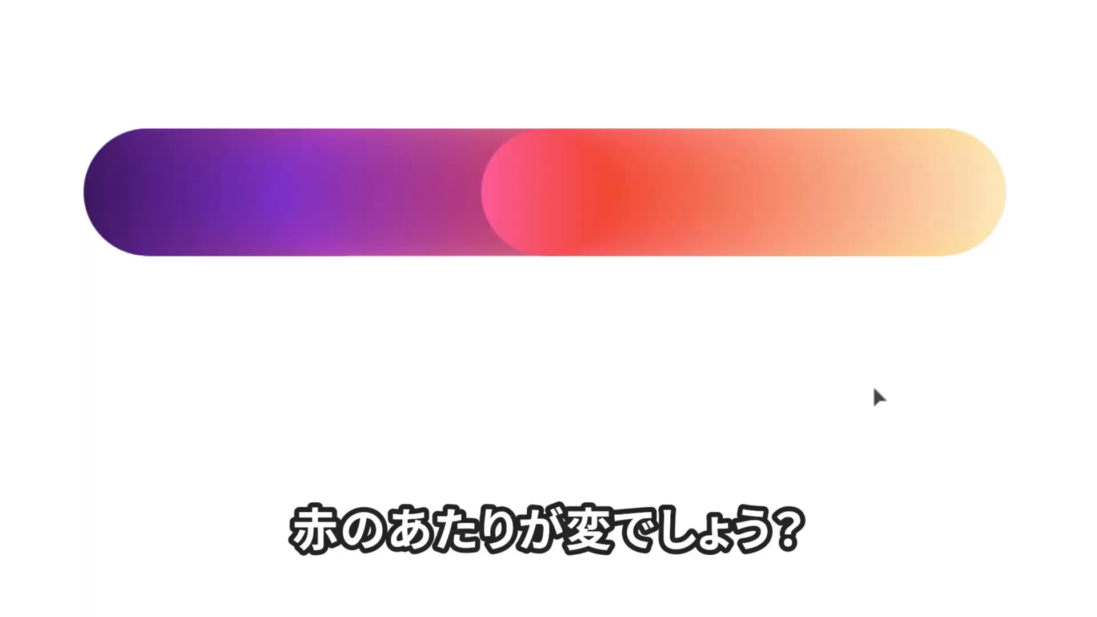